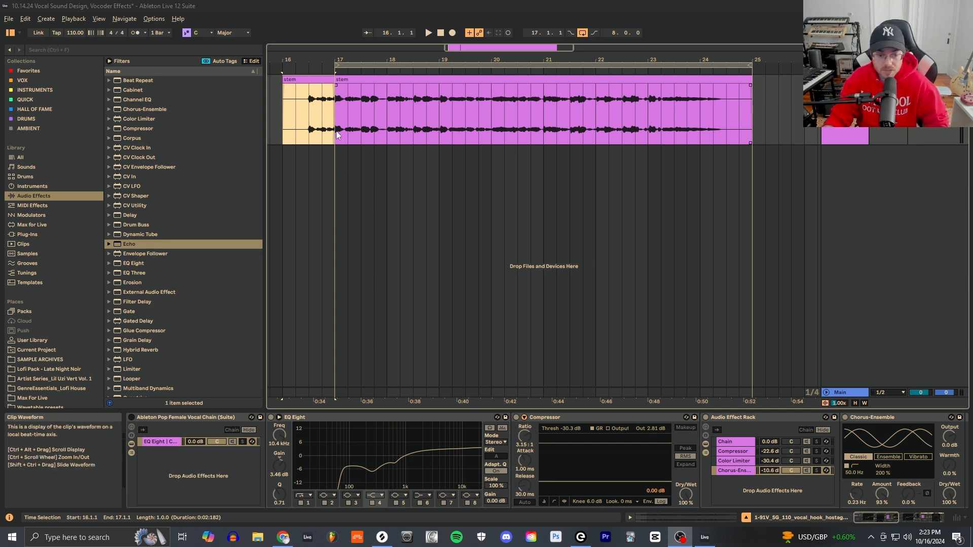
# Play the vocal clip from bar 17 with the vocal chain rack bypassed to hear it dry, and stop playback.
pyautogui.moveTo(336, 130); pyautogui.dragTo(598, 121)
pyautogui.click(485, 131)
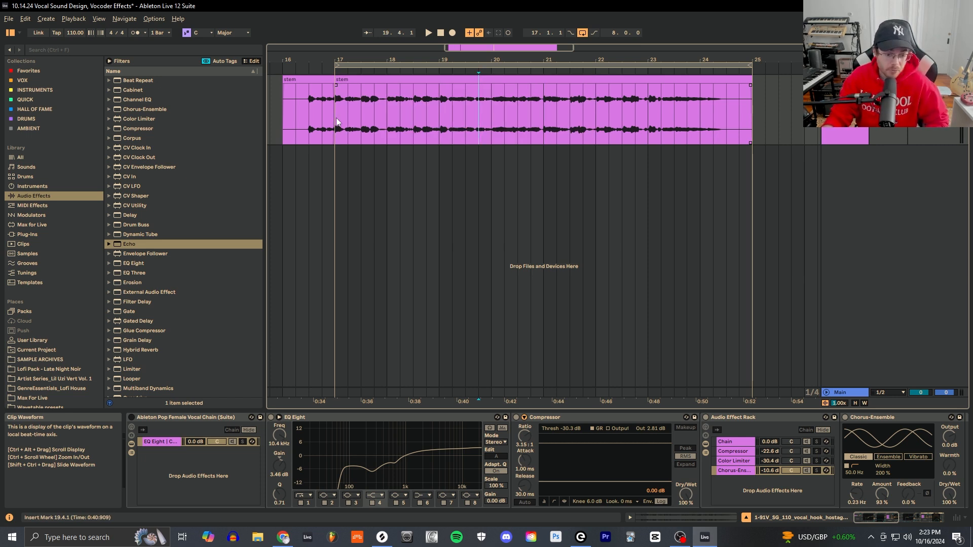
pyautogui.press('space')
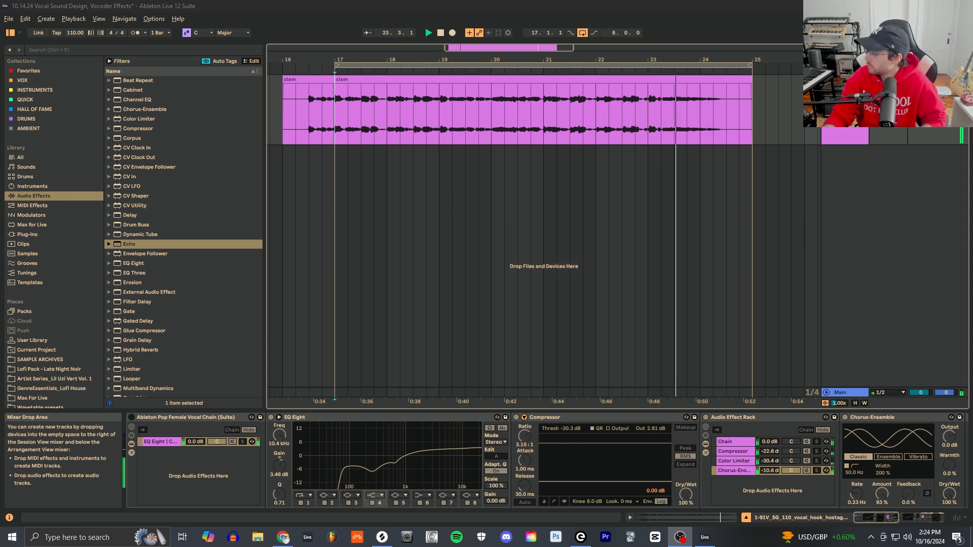
pyautogui.click(440, 33)
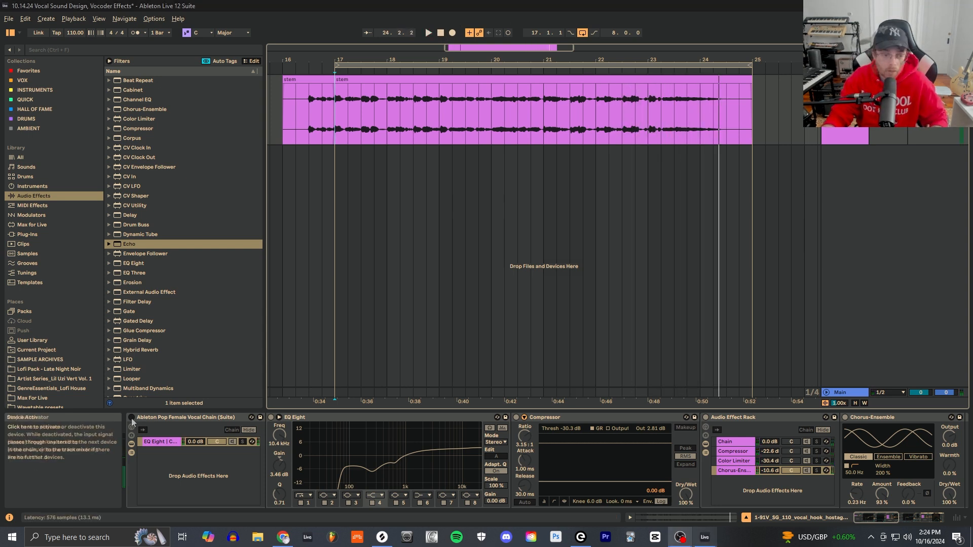
# Activate the Ableton Pop Female Vocal Chain rack and play the vocal from bar 17 through it.
pyautogui.click(132, 417)
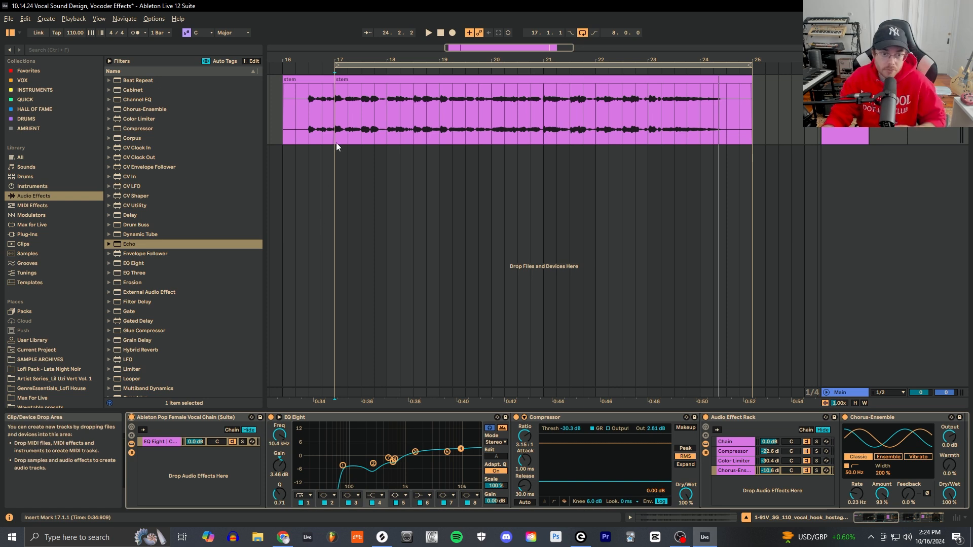
pyautogui.click(427, 33)
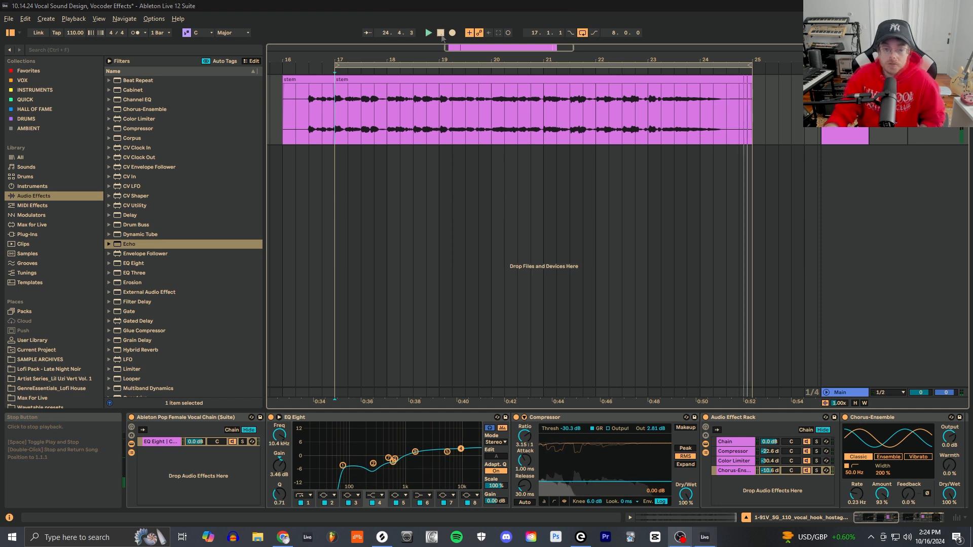
pyautogui.click(441, 33)
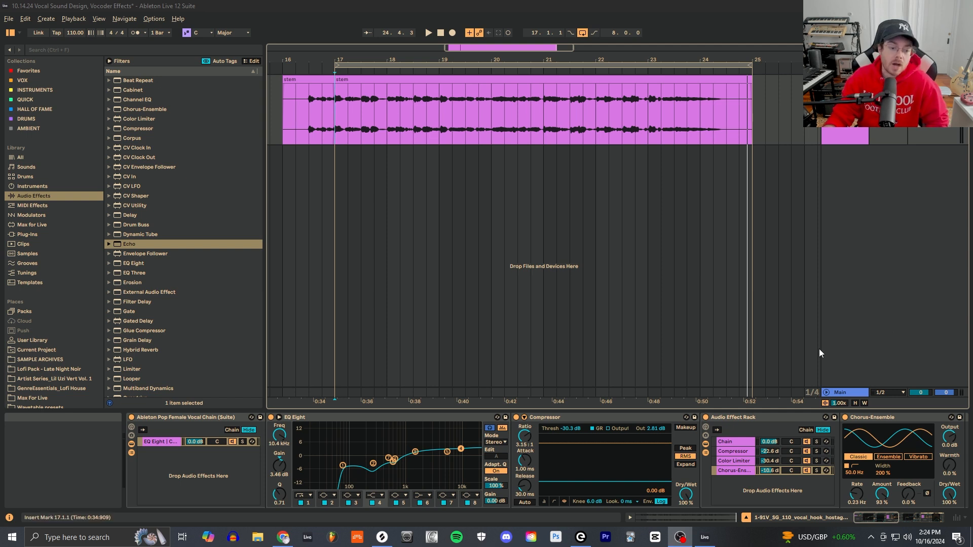
# Examine the first EQ Eight's curve and its eight filter bands in the expanded display.
pyautogui.click(307, 436)
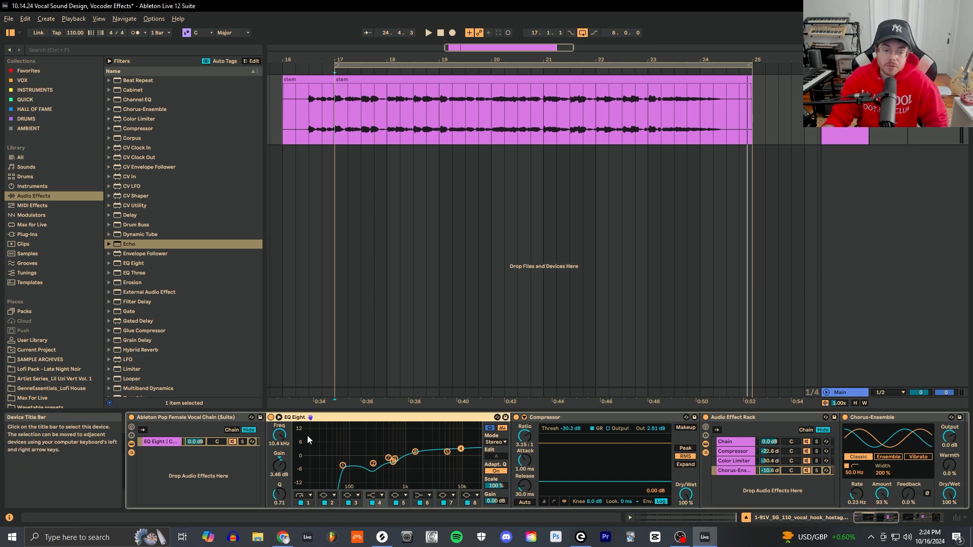
pyautogui.click(279, 418)
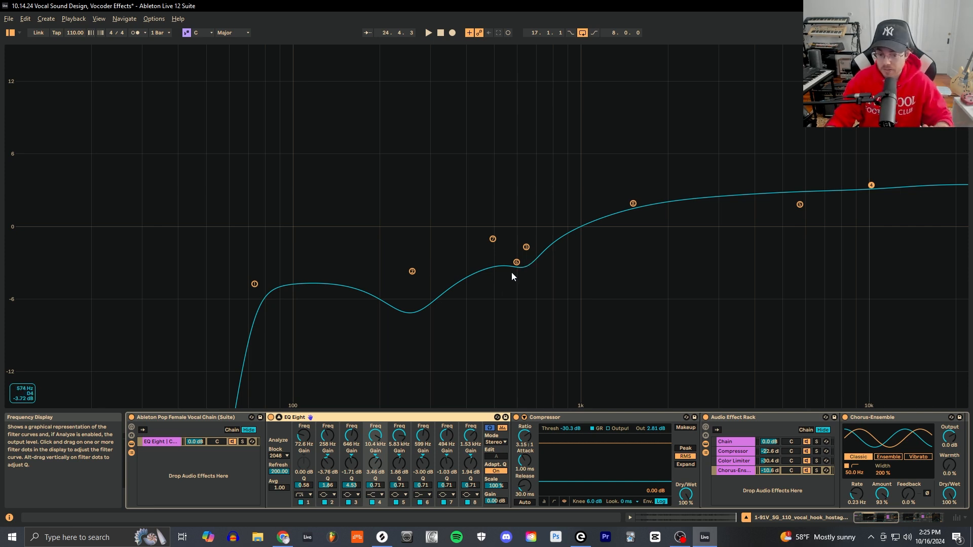
pyautogui.click(279, 418)
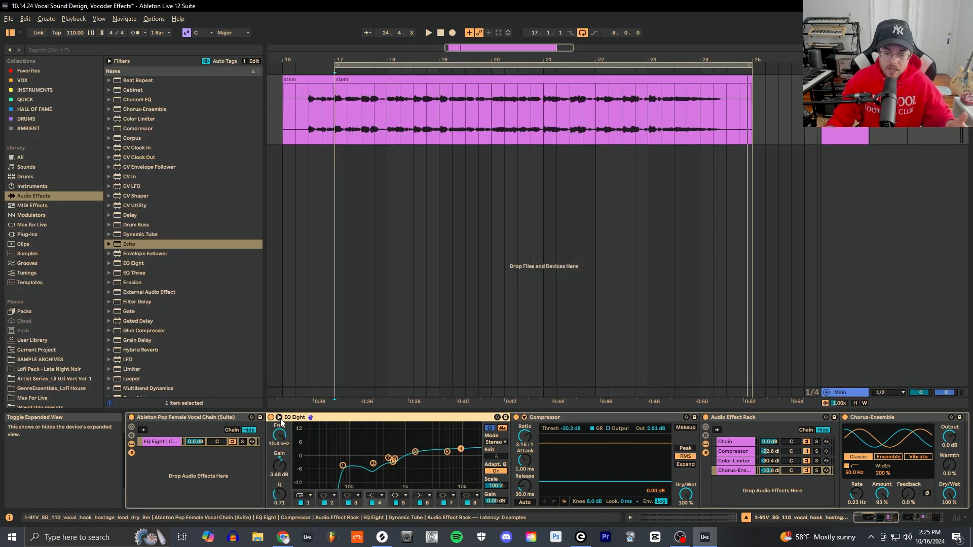
pyautogui.click(280, 419)
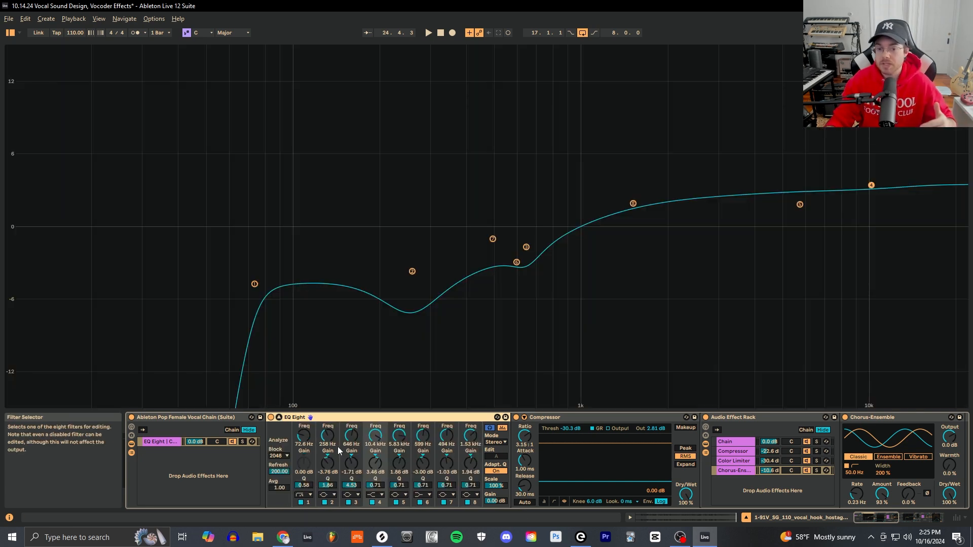
pyautogui.click(279, 418)
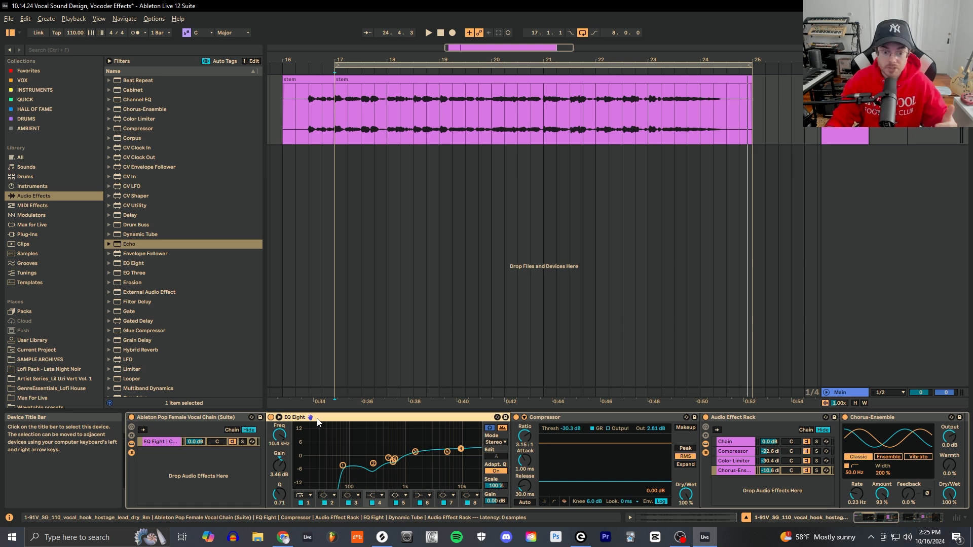
pyautogui.click(279, 418)
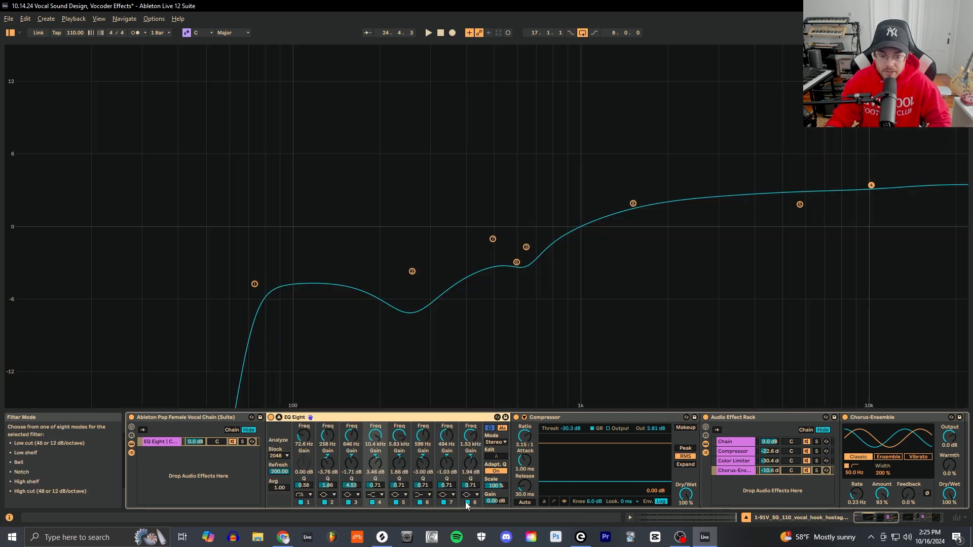
pyautogui.click(279, 418)
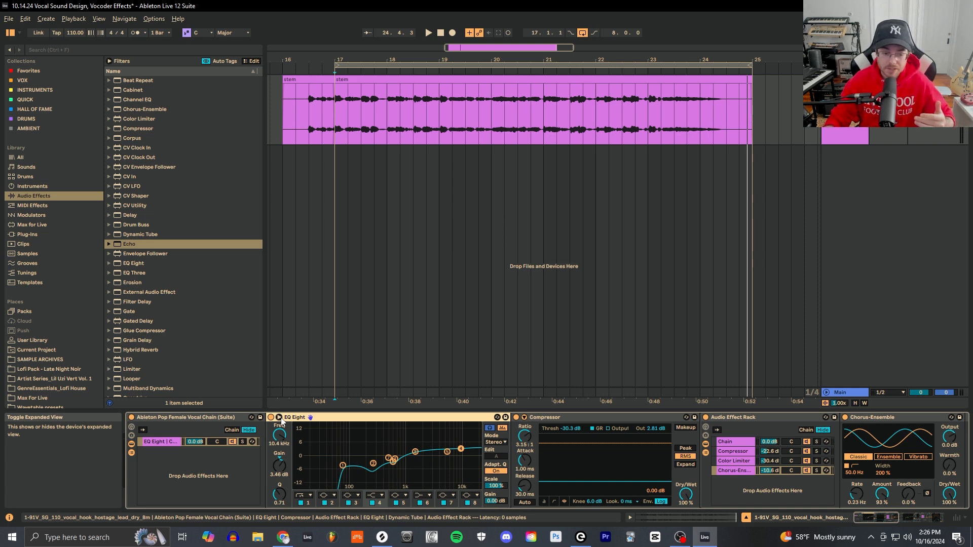
pyautogui.click(280, 418)
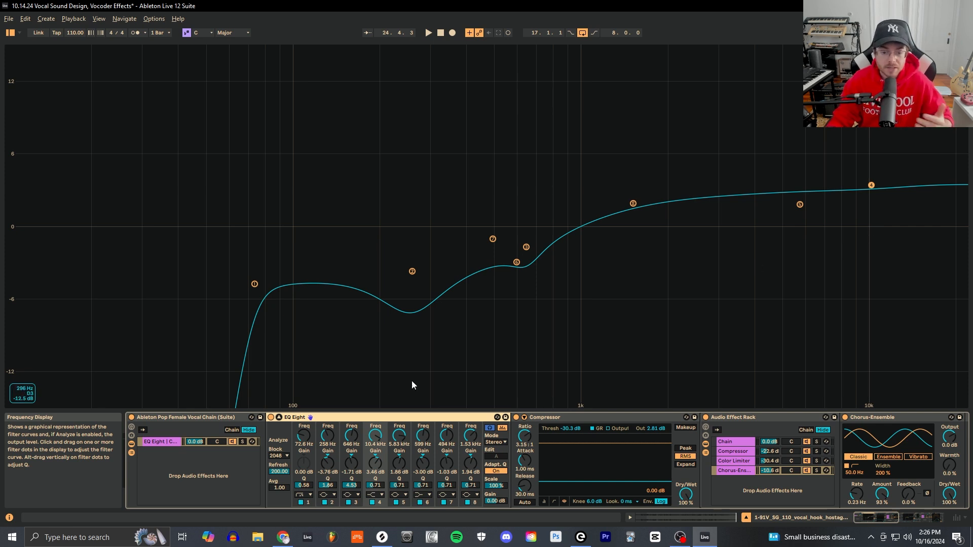
pyautogui.click(279, 417)
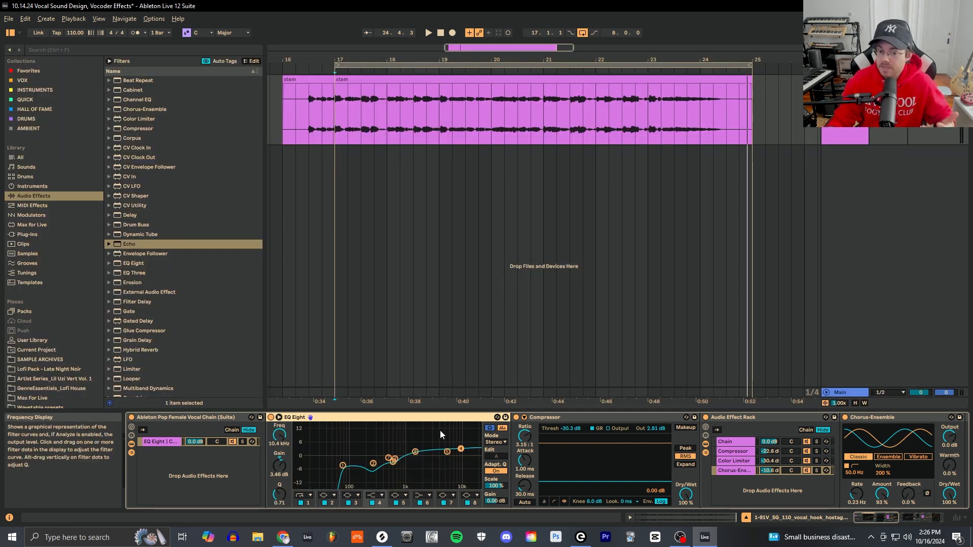
pyautogui.click(279, 417)
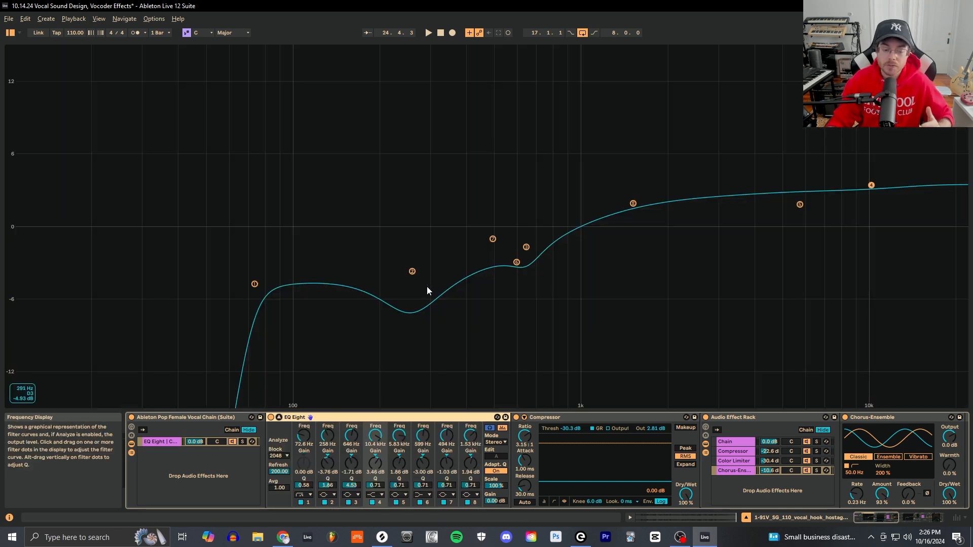
pyautogui.click(280, 418)
# Deactivate every device after the first EQ Eight in the chain, from the Compressor to the final Audio Effect Rack.
pyautogui.click(619, 419)
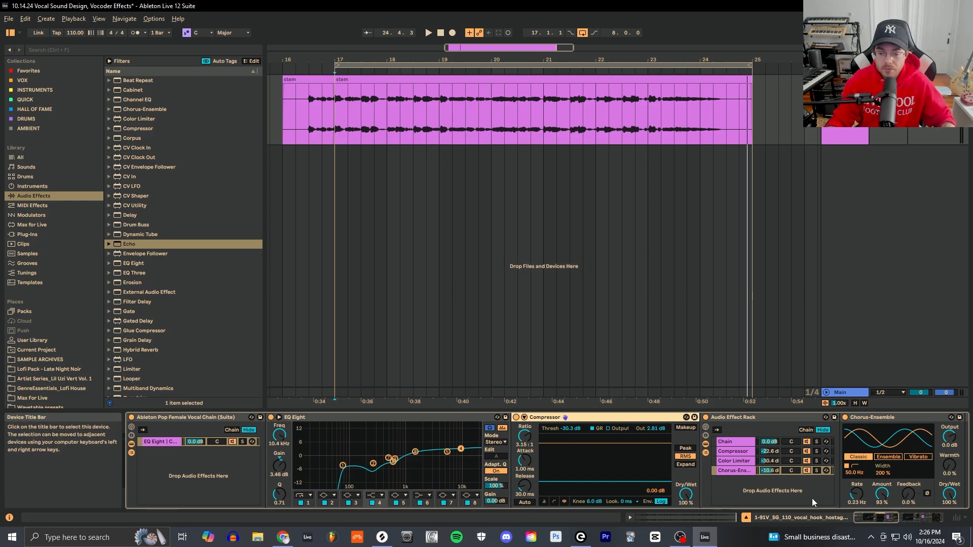
pyautogui.click(516, 417)
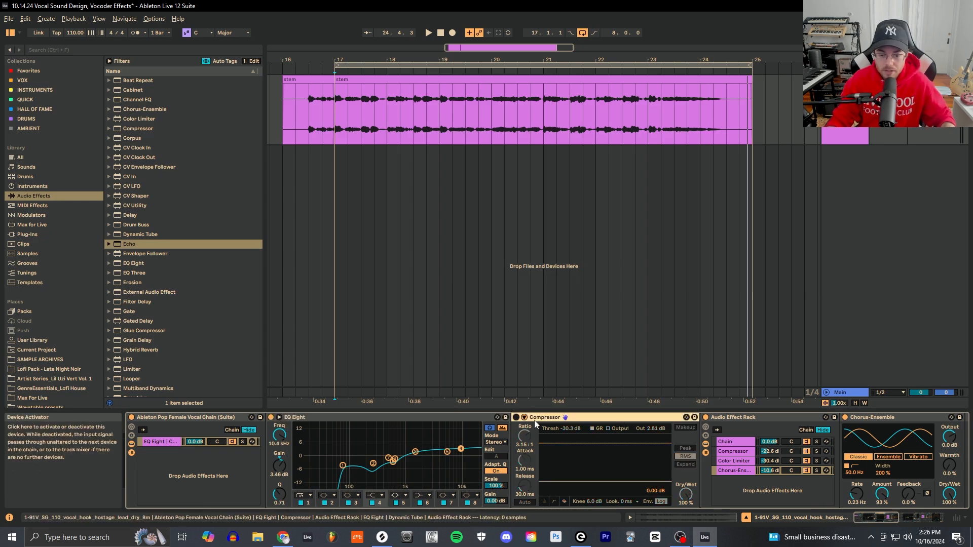
pyautogui.click(705, 418)
pyautogui.moveTo(886, 519); pyautogui.dragTo(909, 520)
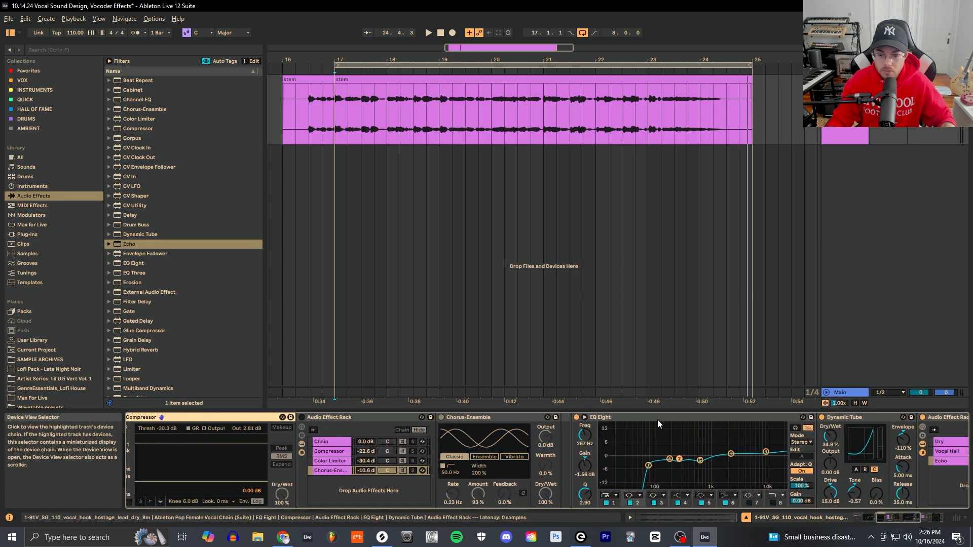
pyautogui.click(902, 514)
pyautogui.click(499, 417)
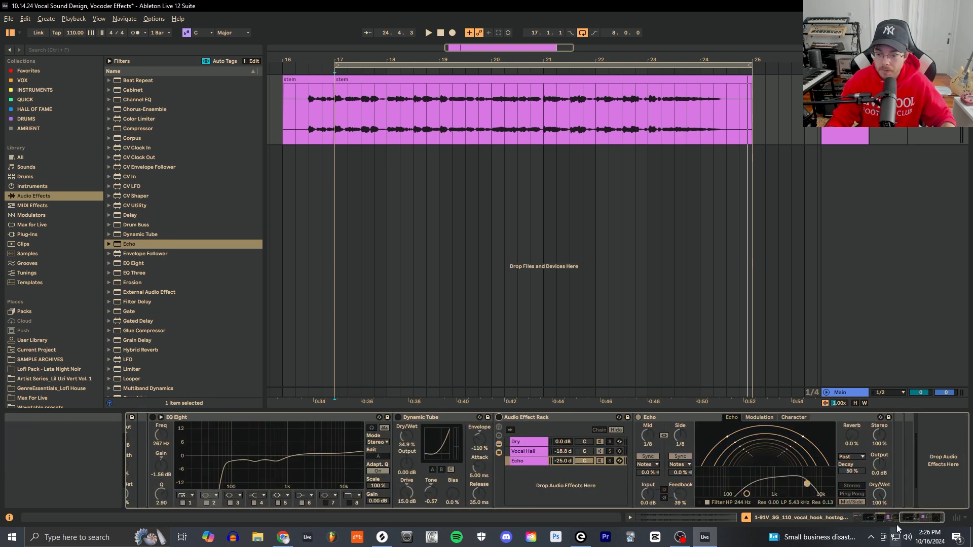
pyautogui.moveTo(906, 519); pyautogui.dragTo(823, 523)
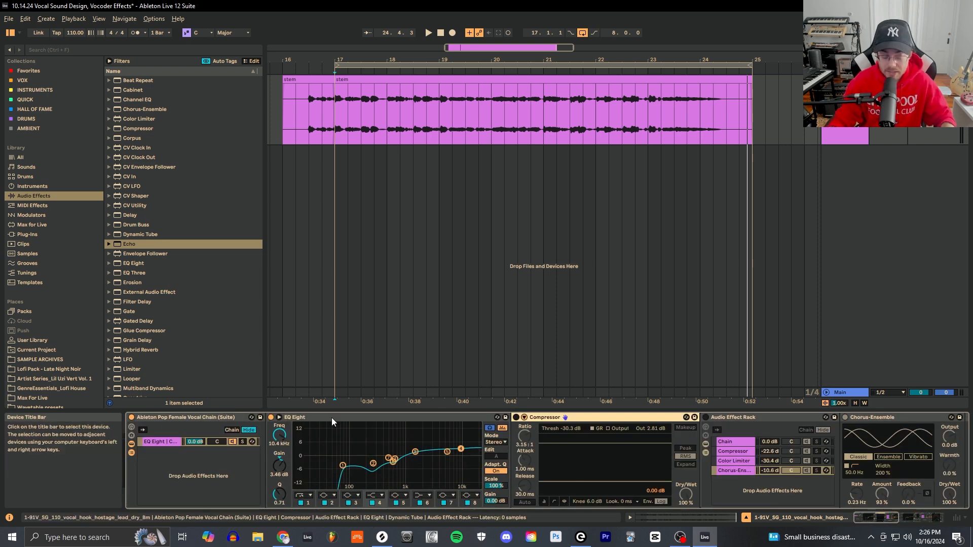
# Compare the vocal from bar 17 with the first EQ Eight bypassed and active, leaving the EQ on and playback stopped.
pyautogui.click(271, 417)
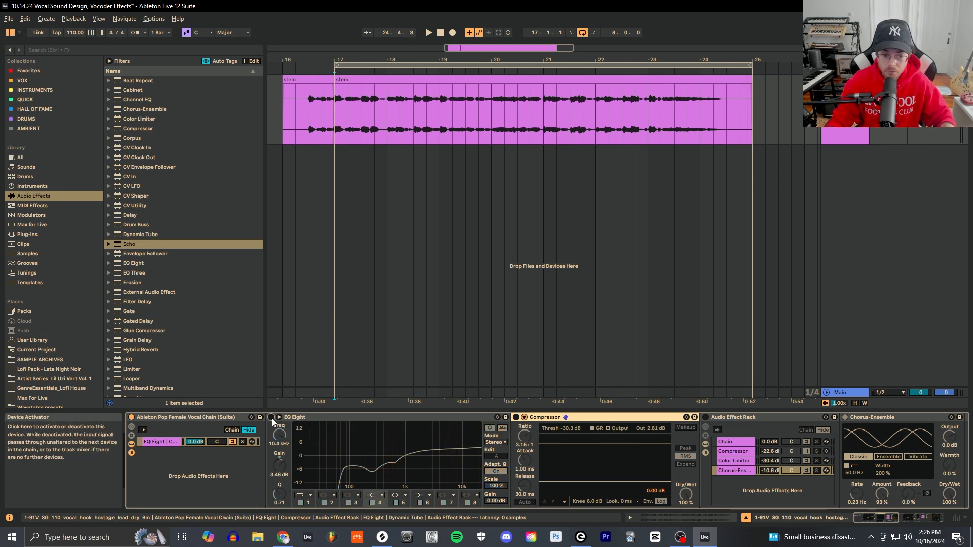
pyautogui.click(338, 103)
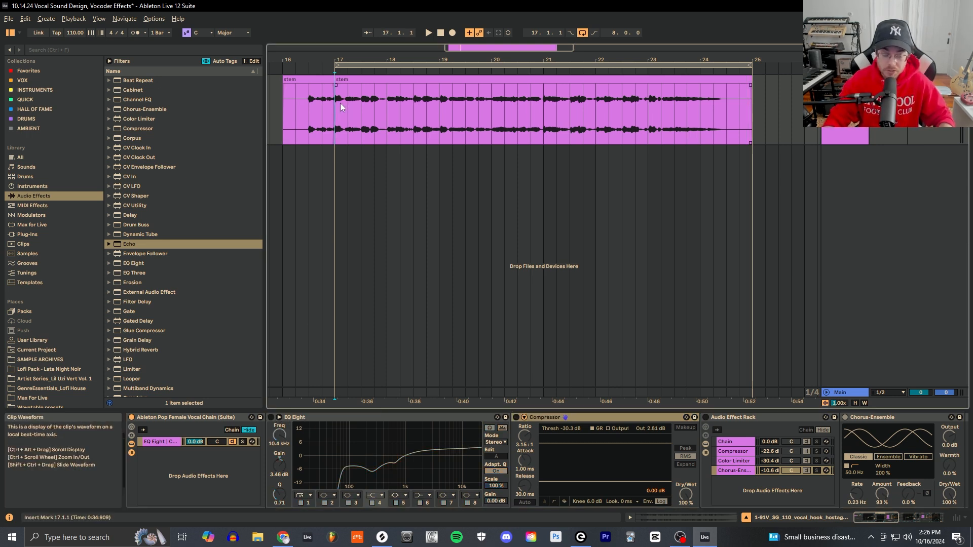
pyautogui.press('space')
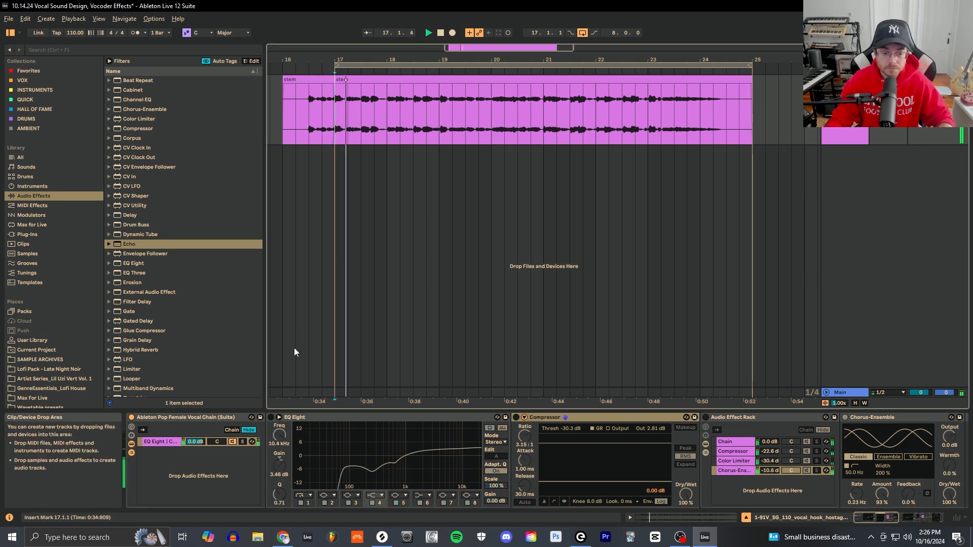
pyautogui.click(272, 417)
pyautogui.press('space')
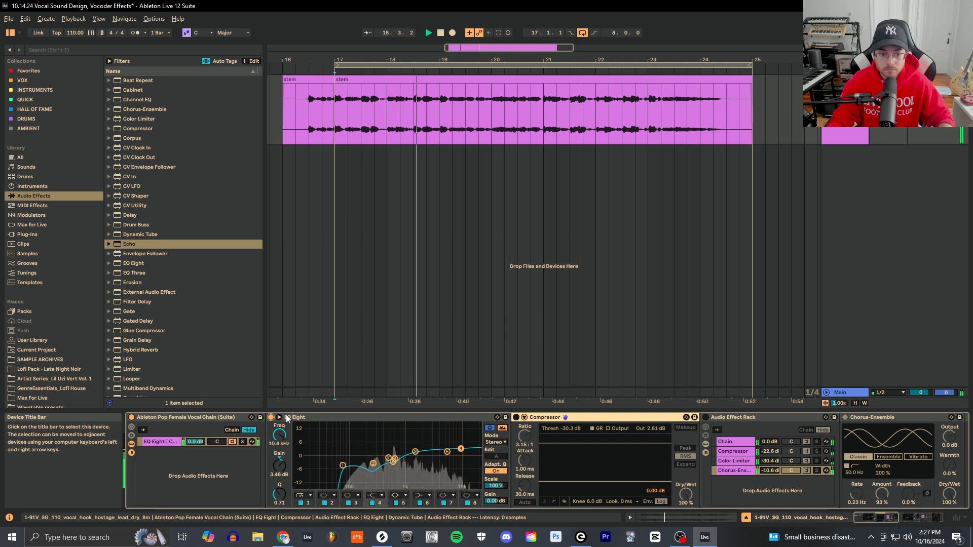
pyautogui.click(272, 417)
pyautogui.press('space')
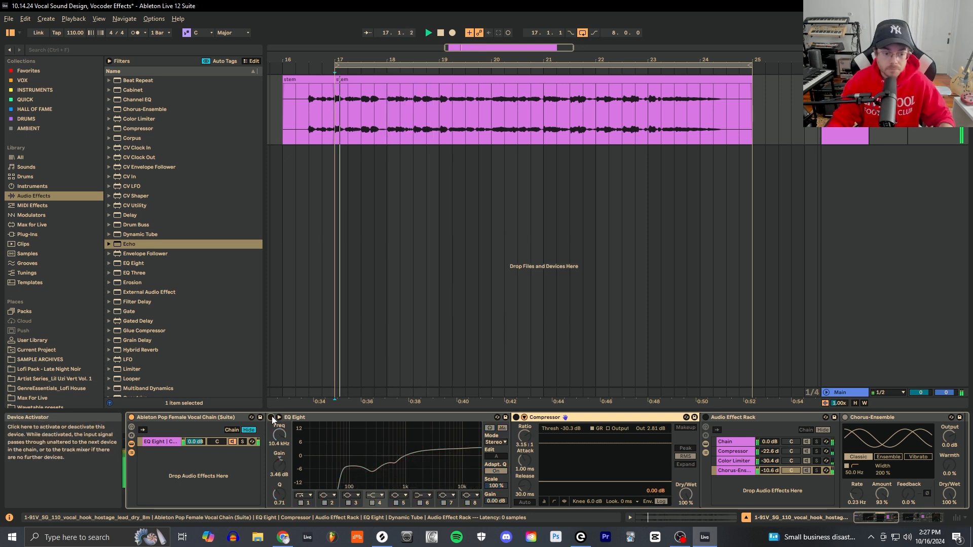
pyautogui.click(272, 417)
pyautogui.press('space')
pyautogui.press('space')
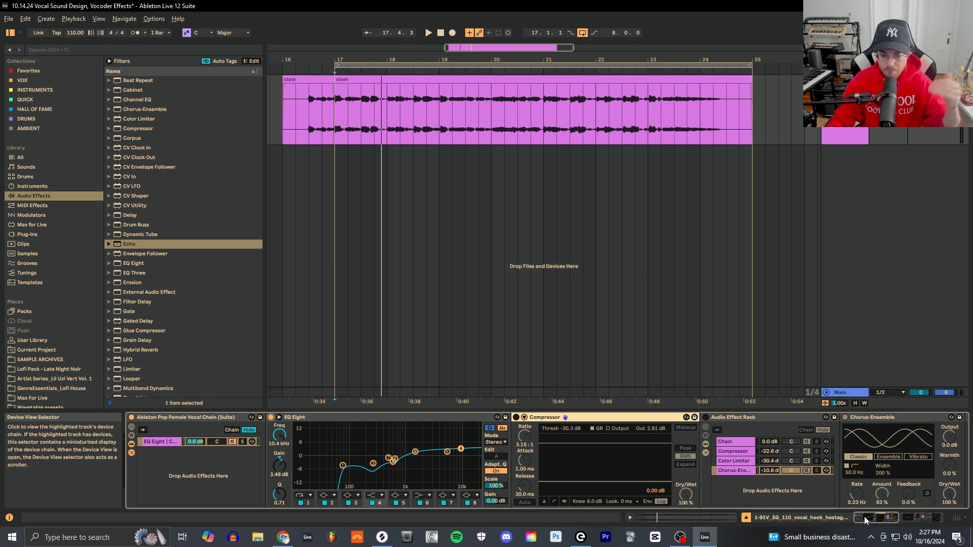
# Browse the chains of the Audio Effect Rack after the Compressor, and unfold the Compressor device in its Compressor chain.
pyautogui.moveTo(865, 516); pyautogui.dragTo(878, 521)
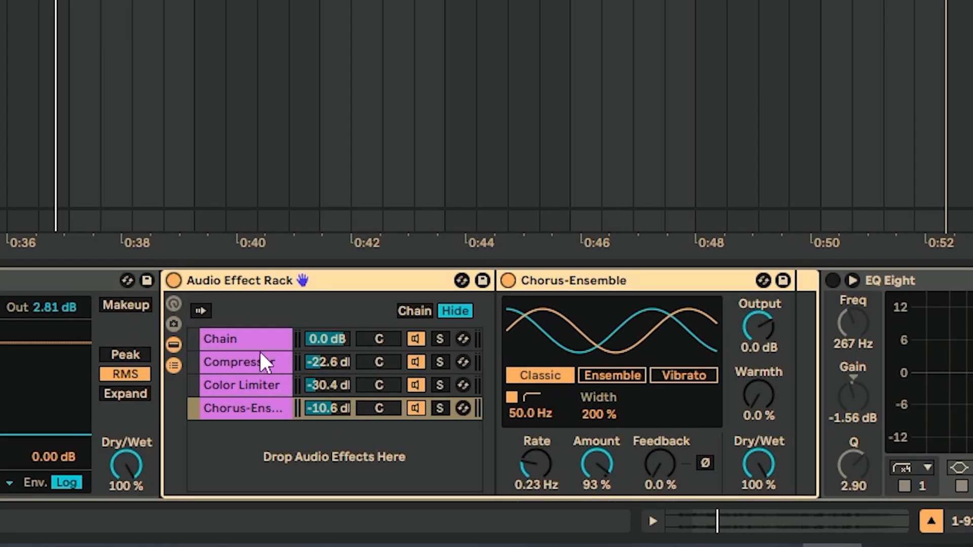
pyautogui.click(464, 443)
pyautogui.click(464, 451)
pyautogui.click(266, 405)
pyautogui.click(268, 340)
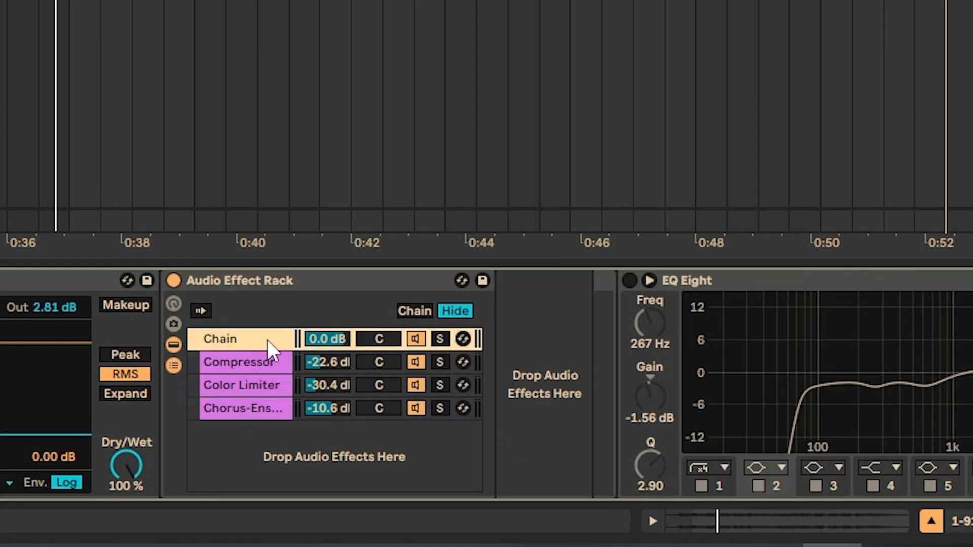
pyautogui.click(264, 369)
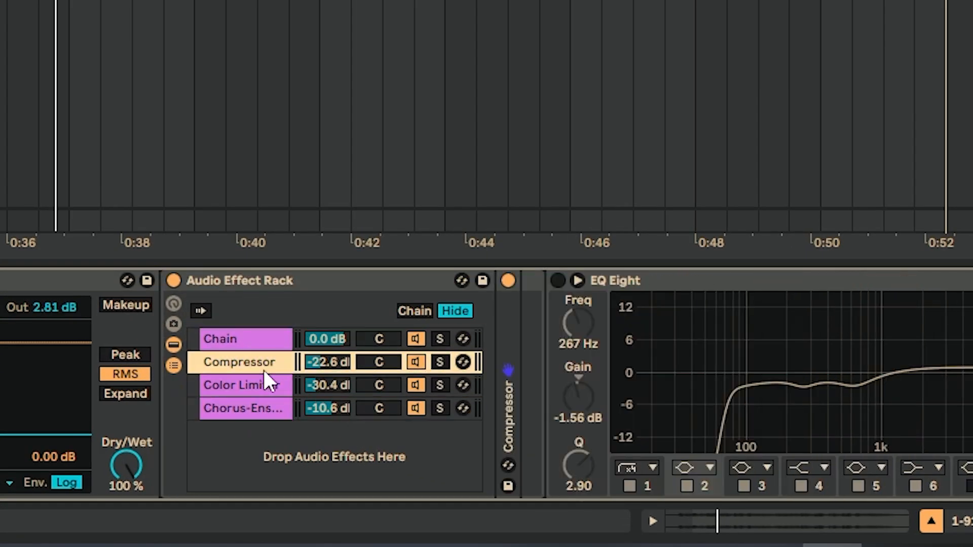
pyautogui.doubleClick(506, 418)
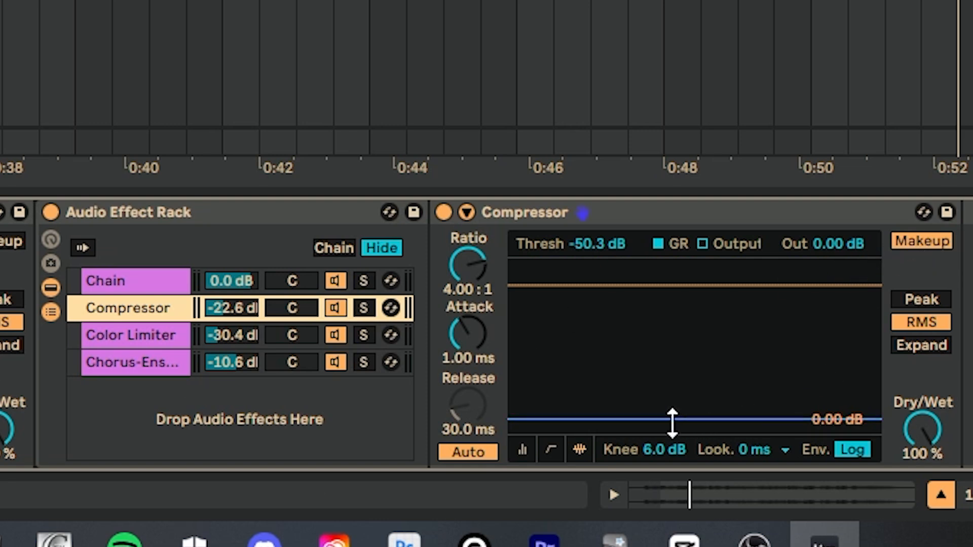
# Solo the rack's Compressor chain to hear the vocal through it alone, and release the solo.
pyautogui.click(363, 308)
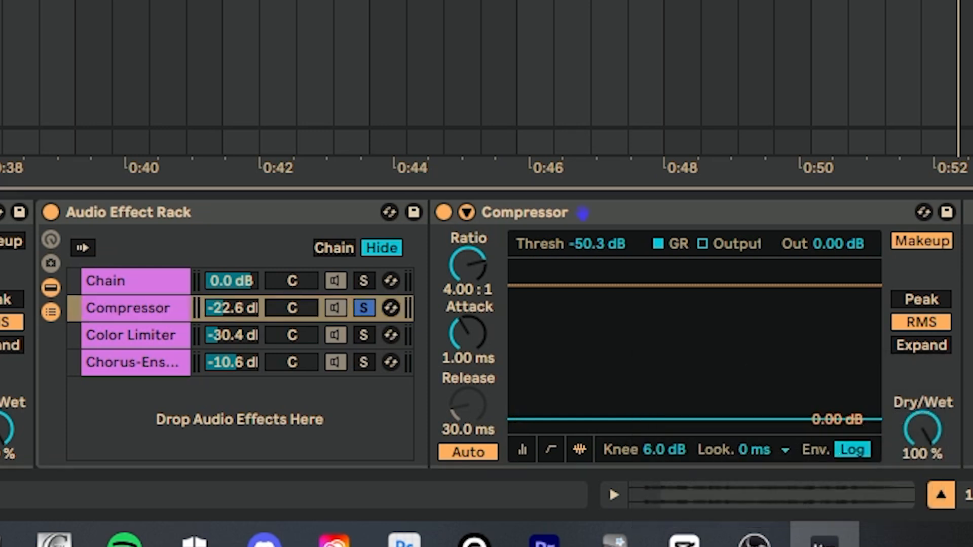
pyautogui.press('space')
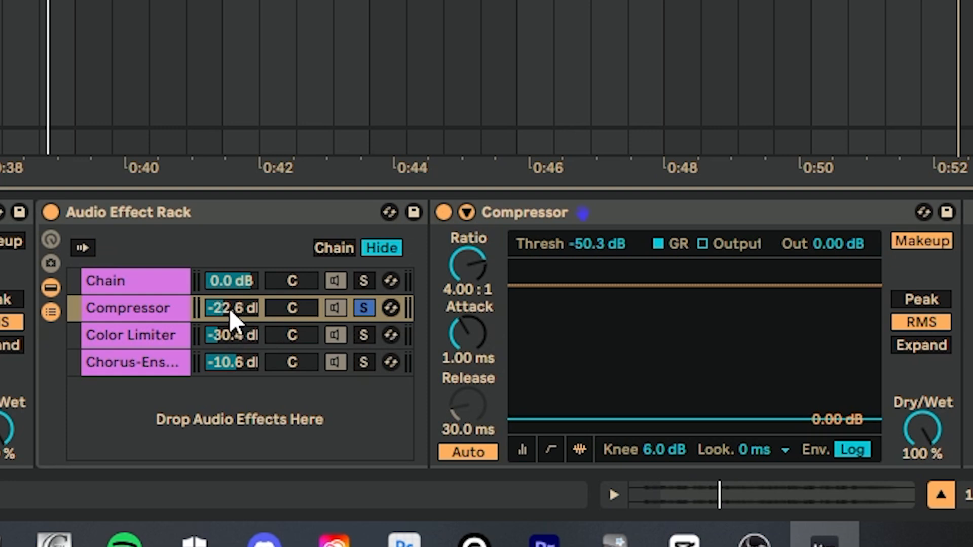
pyautogui.click(364, 307)
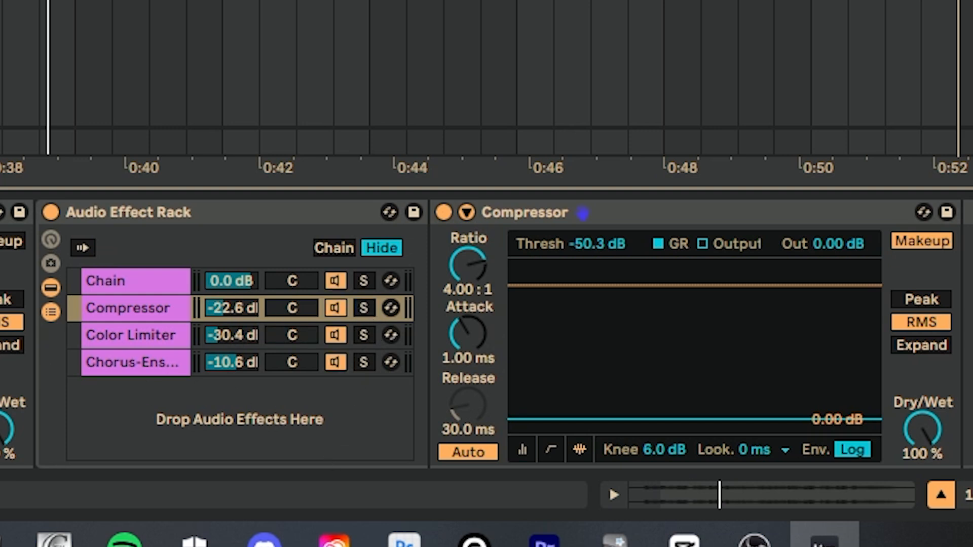
pyautogui.click(2, 212)
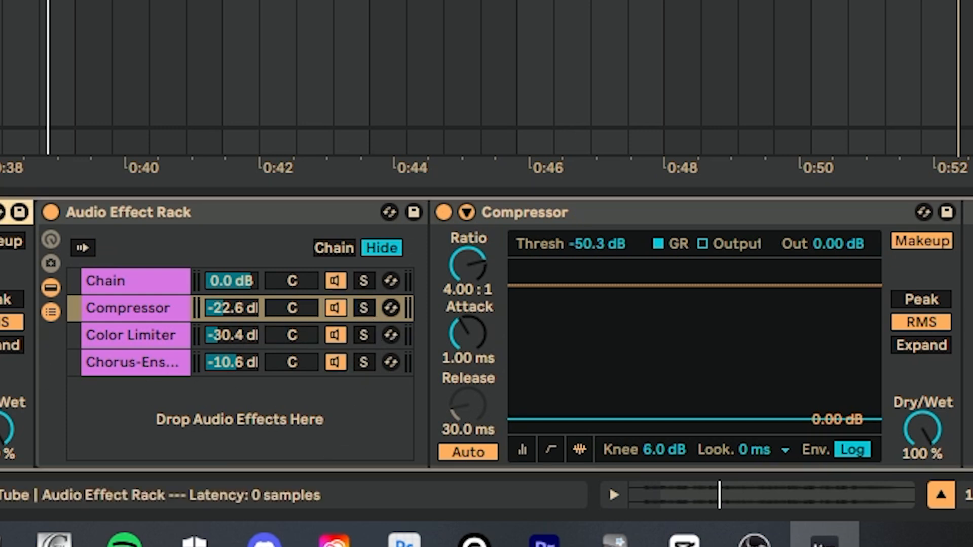
# Inspect the Compressor and Color Limiter devices in the Audio Effect Rack's parallel chains, switching between the two chains.
pyautogui.click(696, 256)
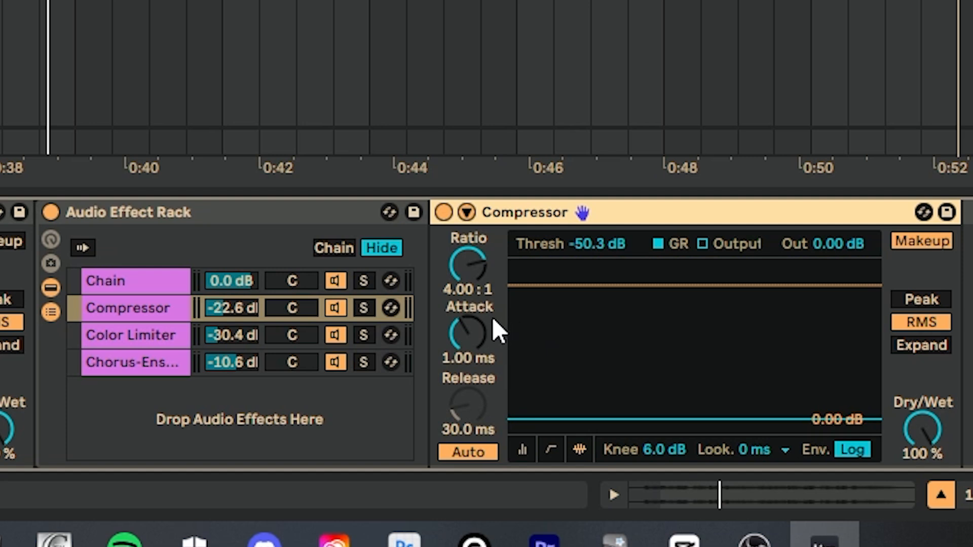
pyautogui.click(147, 350)
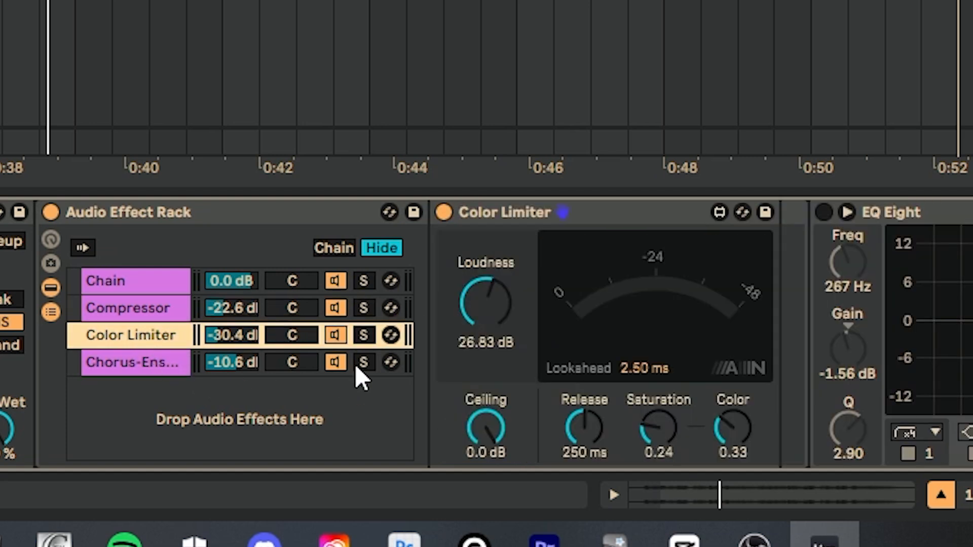
pyautogui.click(572, 234)
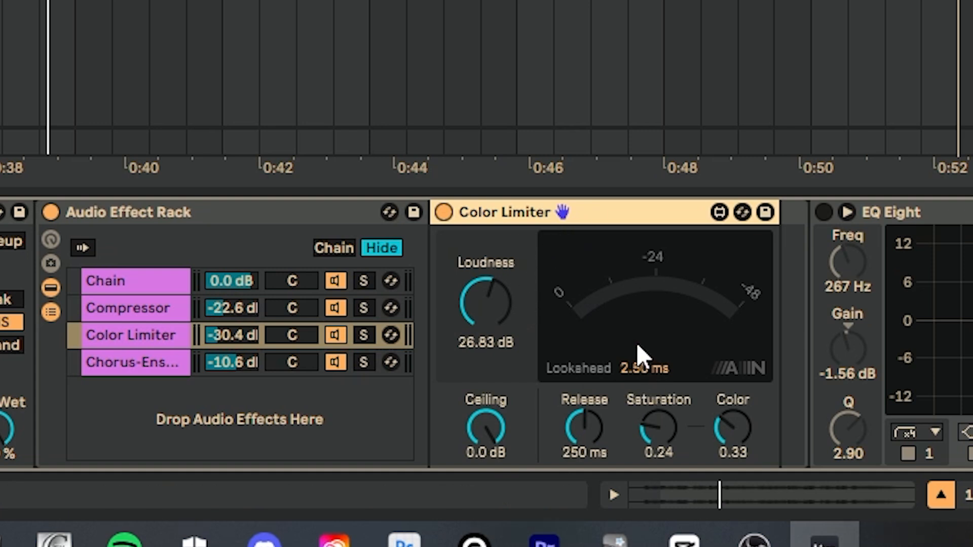
pyautogui.click(175, 310)
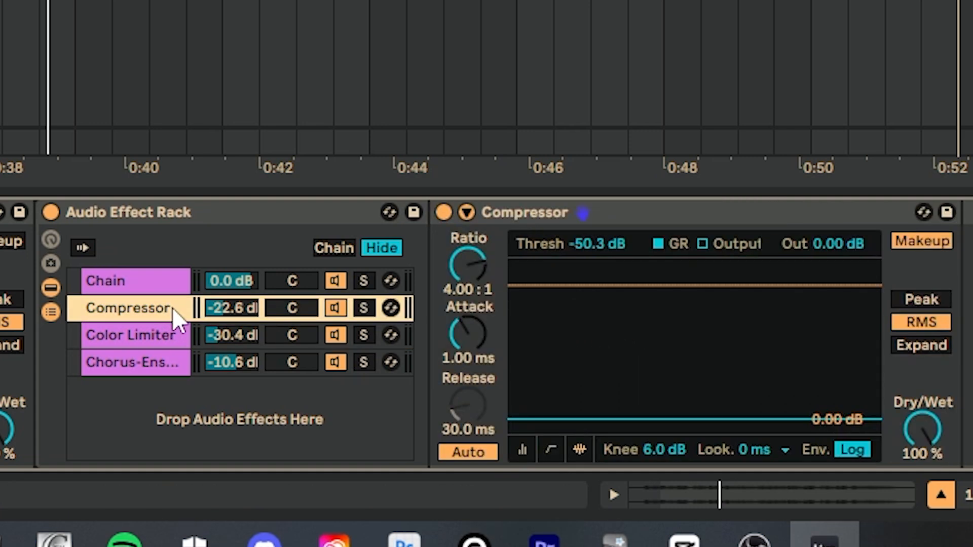
pyautogui.click(167, 341)
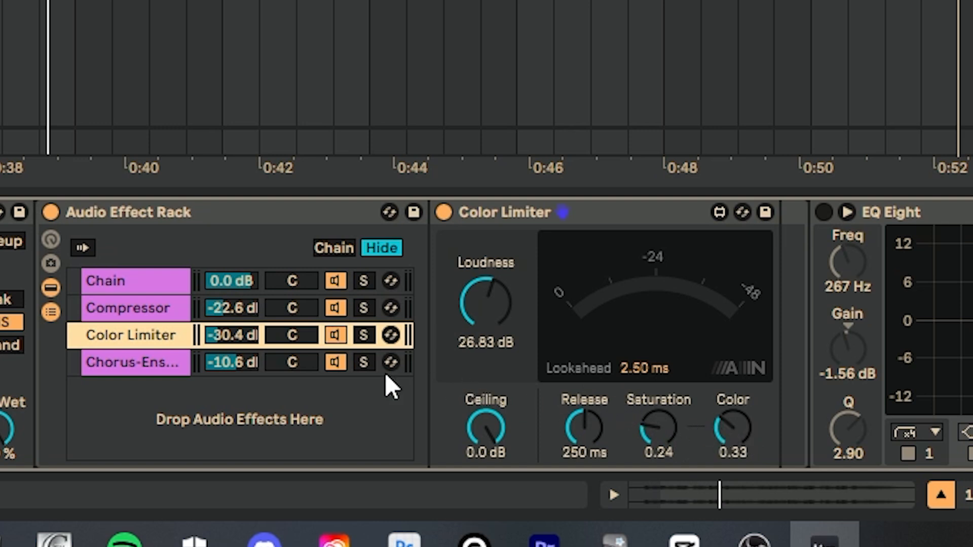
# Show the rack's Chorus-Ensemble chain, try resetting the device's Width, and undo the reset.
pyautogui.click(168, 364)
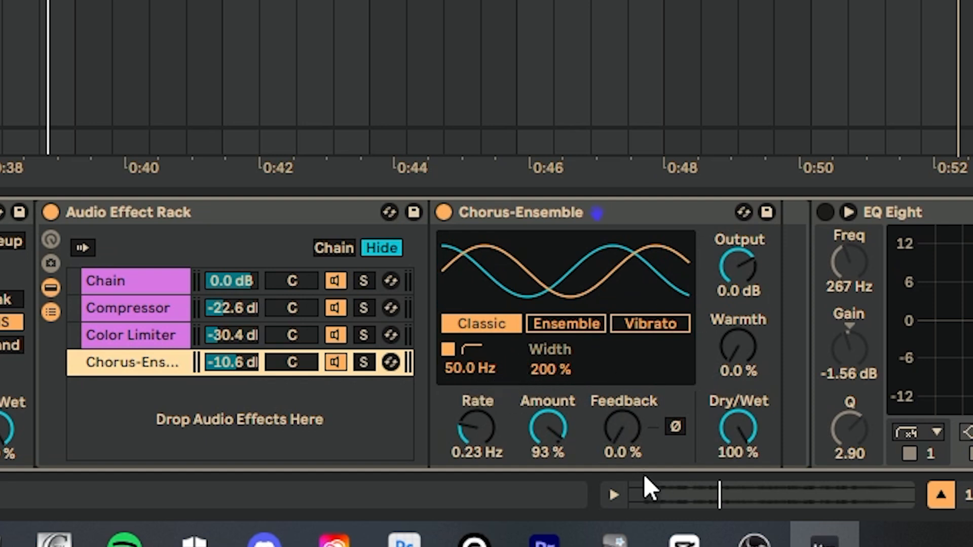
pyautogui.click(601, 213)
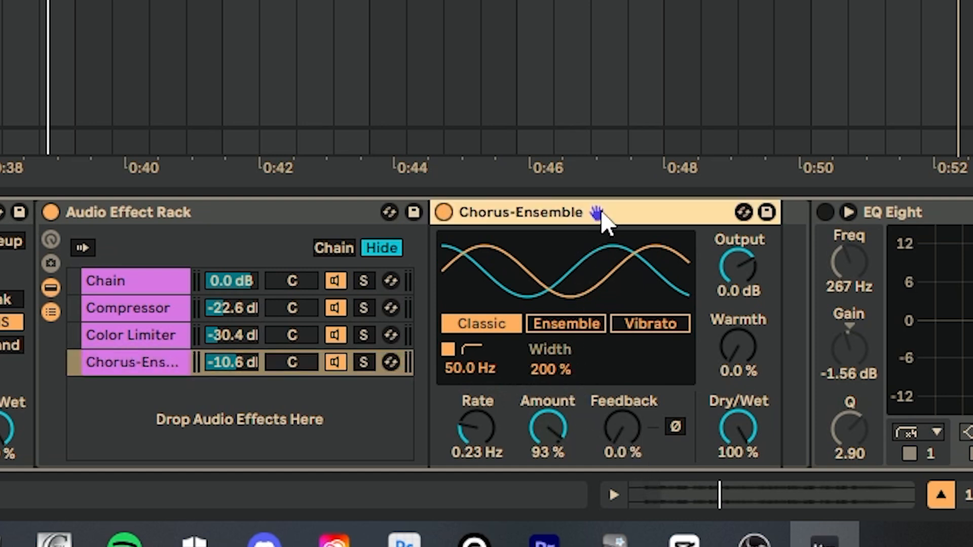
pyautogui.click(566, 373)
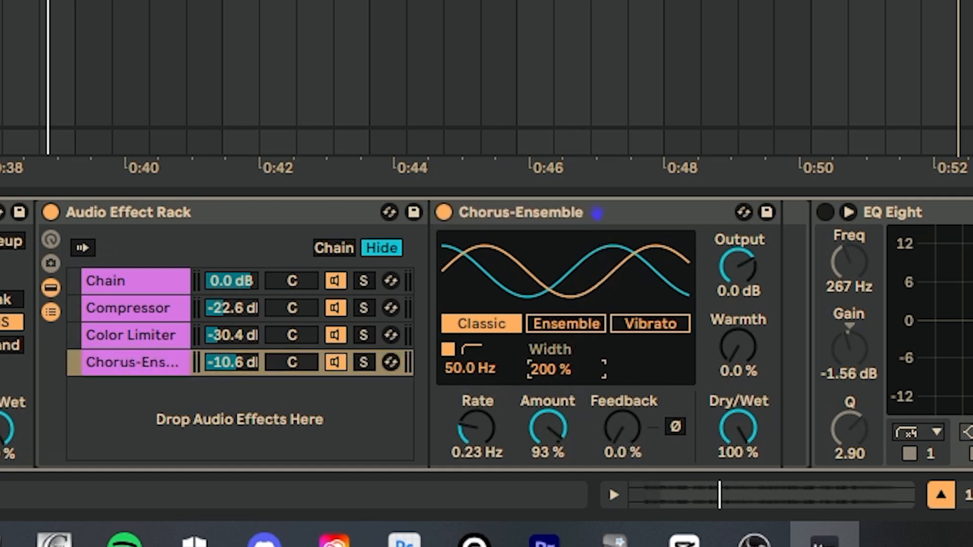
pyautogui.press('Delete')
pyautogui.press('super+z')
# Go through the rack's Compressor, Color Limiter and Chorus-Ensemble chains again to compare their device settings.
pyautogui.click(162, 310)
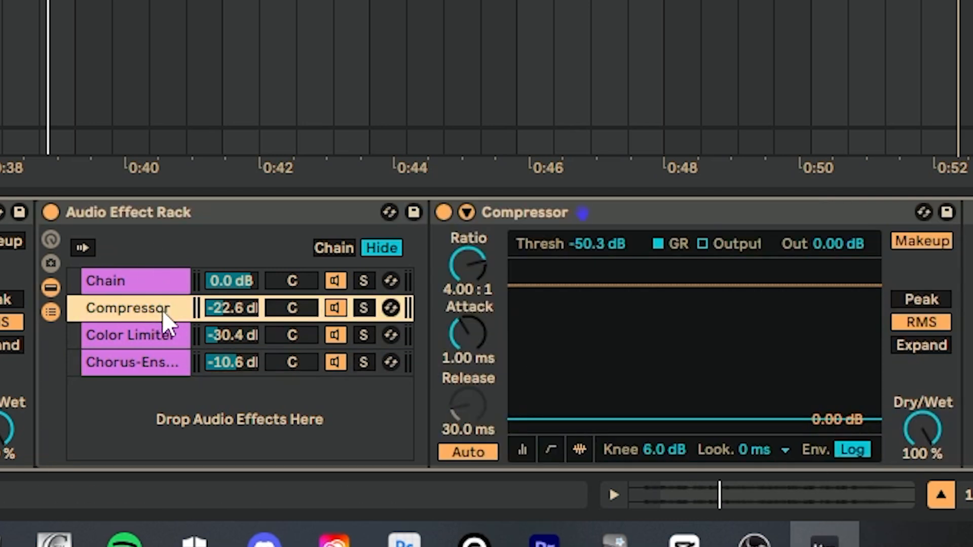
pyautogui.click(178, 339)
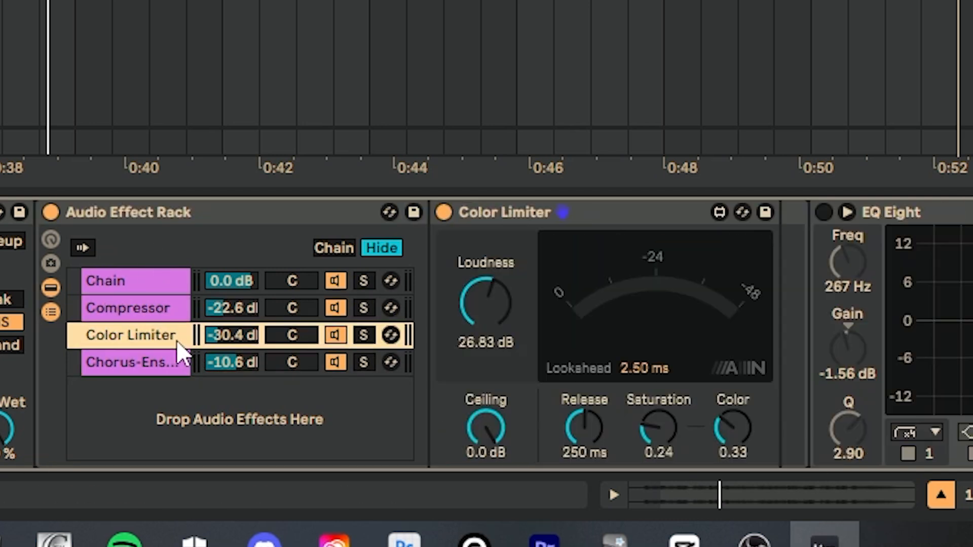
pyautogui.click(169, 361)
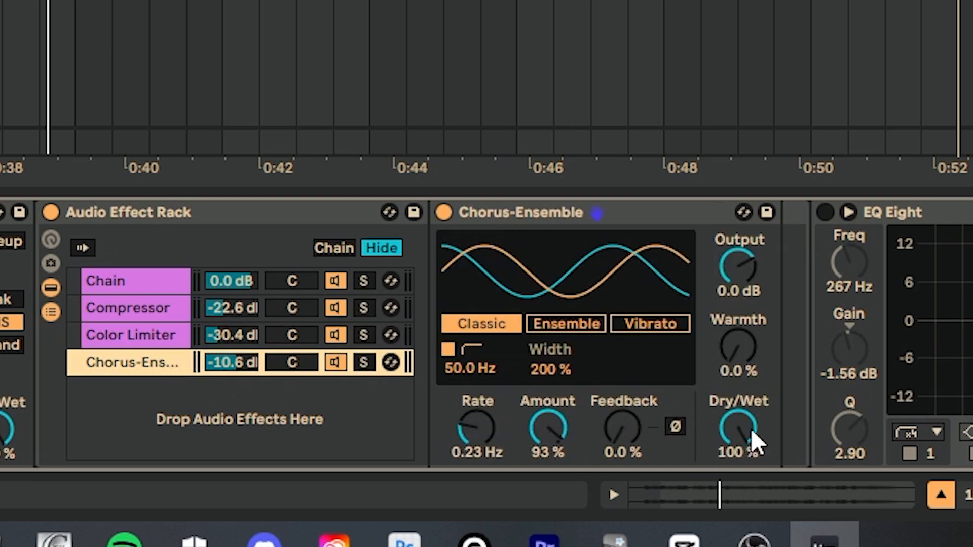
pyautogui.click(172, 336)
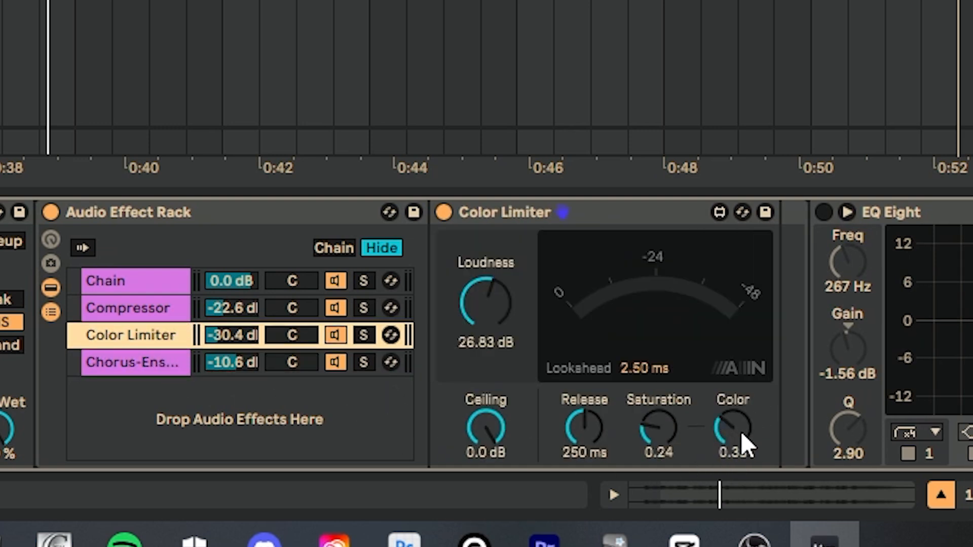
pyautogui.click(144, 360)
pyautogui.click(147, 340)
pyautogui.click(155, 309)
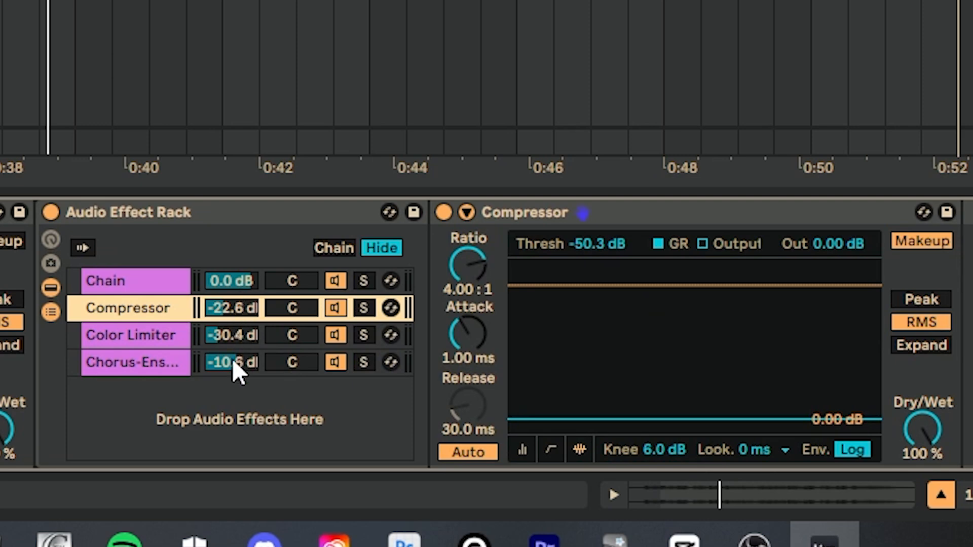
# Activate the second EQ Eight, between the Audio Effect Rack and the Dynamic Tube, and toggle its expanded view.
pyautogui.hscroll(15, 412, 350)
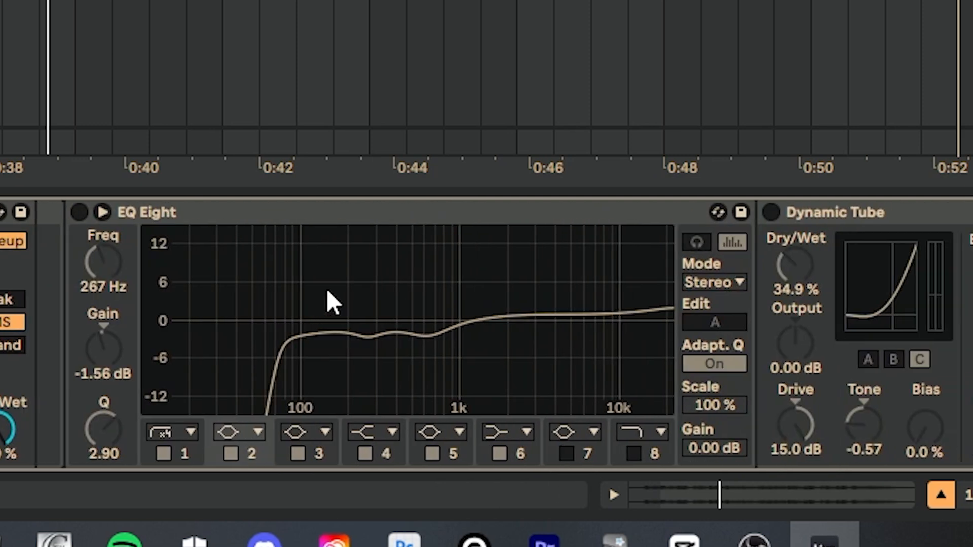
pyautogui.click(157, 216)
pyautogui.click(79, 212)
pyautogui.click(102, 212)
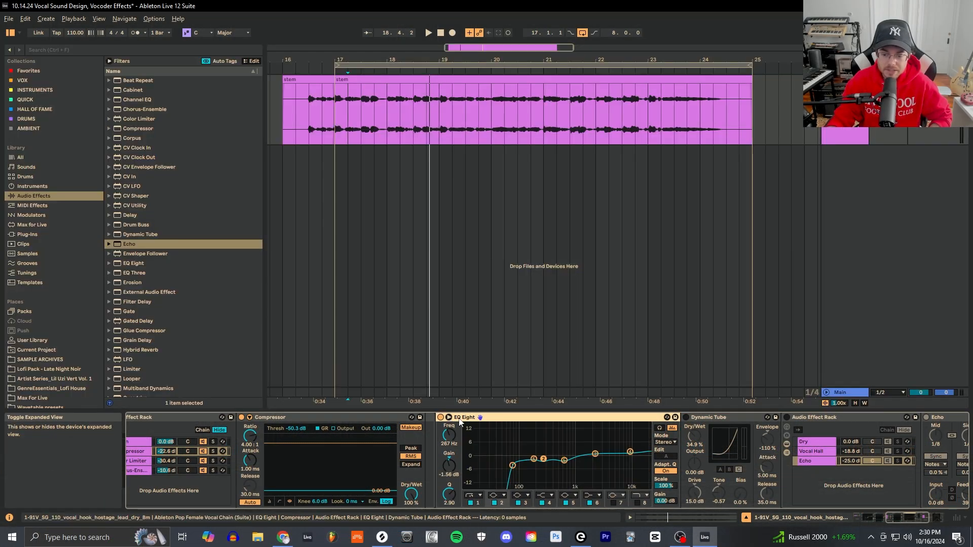
pyautogui.click(449, 418)
# Examine the first EQ Eight for comparison and study the second EQ Eight's curve in expanded view.
pyautogui.moveTo(893, 519)
pyautogui.mouseDown()
pyautogui.moveTo(847, 520)
pyautogui.moveTo(876, 520)
pyautogui.mouseUp()
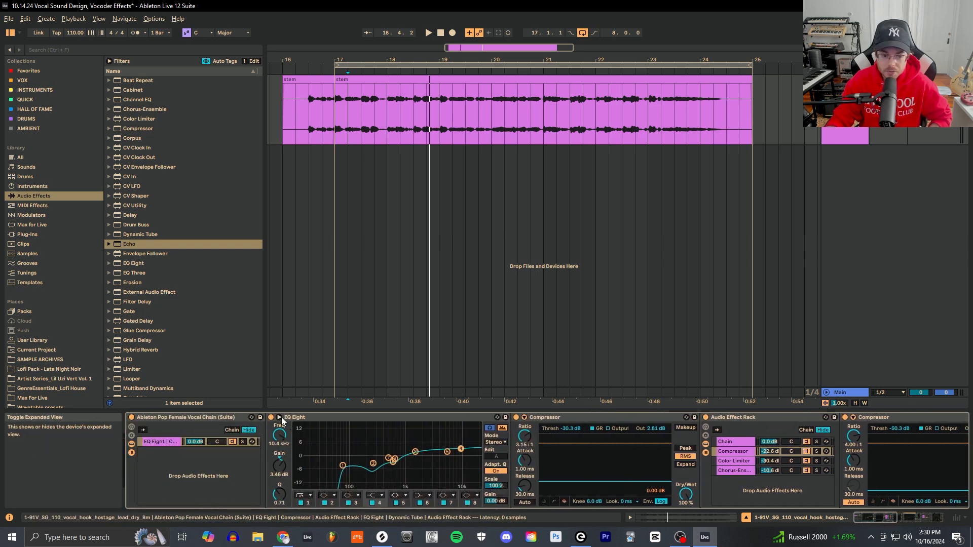
pyautogui.click(279, 418)
pyautogui.click(279, 418)
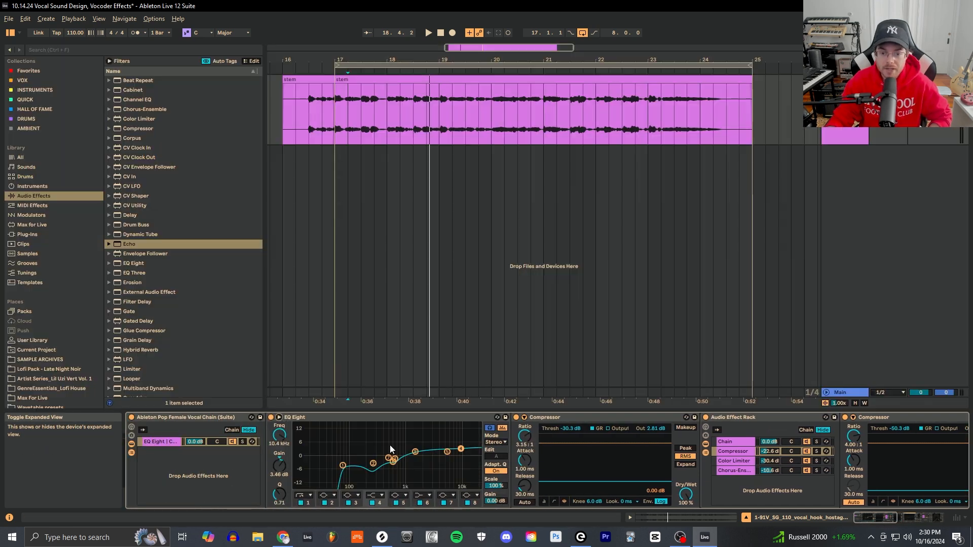
pyautogui.click(899, 518)
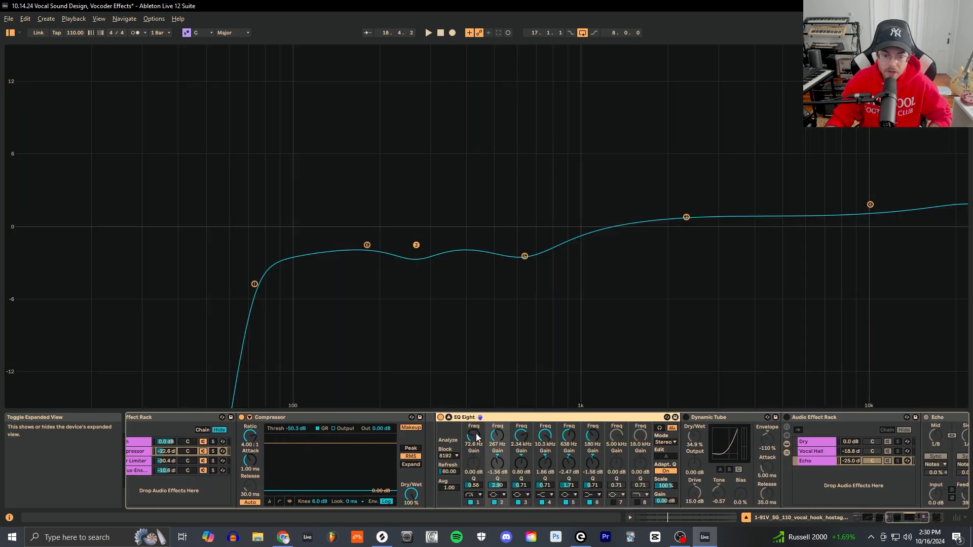
pyautogui.click(449, 417)
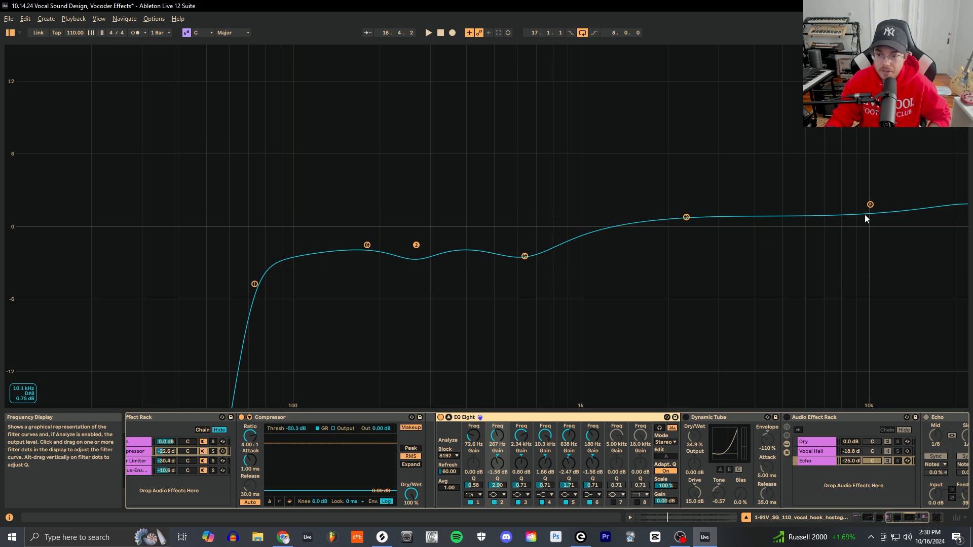
pyautogui.click(449, 418)
# Review the Audio Effect Rack and Compressor ahead of the second EQ Eight, and view that EQ's expanded curve once more.
pyautogui.moveTo(908, 522); pyautogui.dragTo(894, 520)
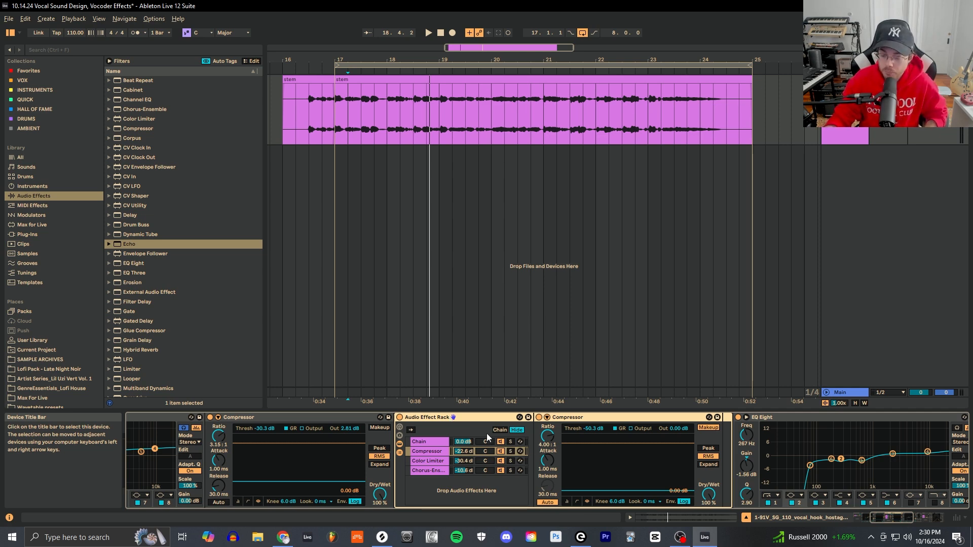
pyautogui.click(886, 522)
pyautogui.moveTo(885, 522); pyautogui.dragTo(888, 522)
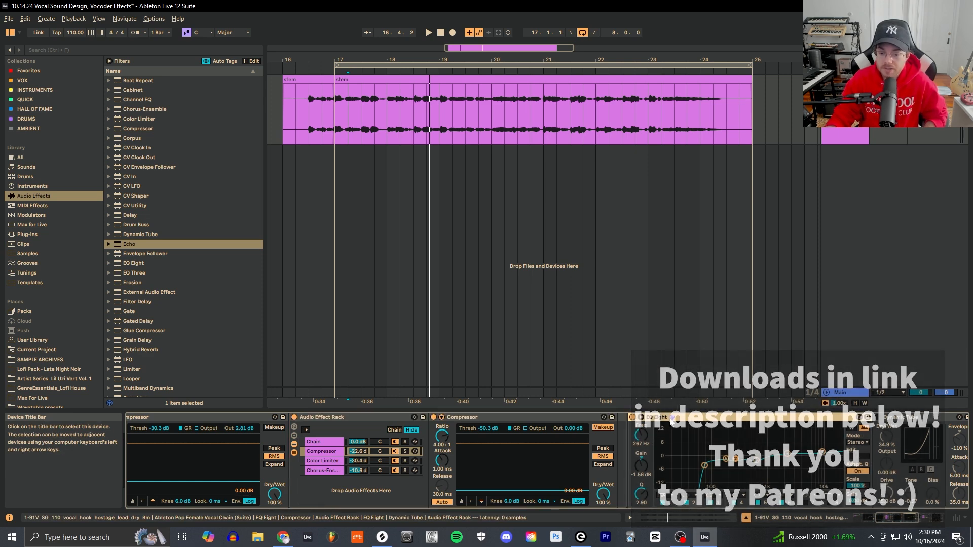
pyautogui.click(641, 417)
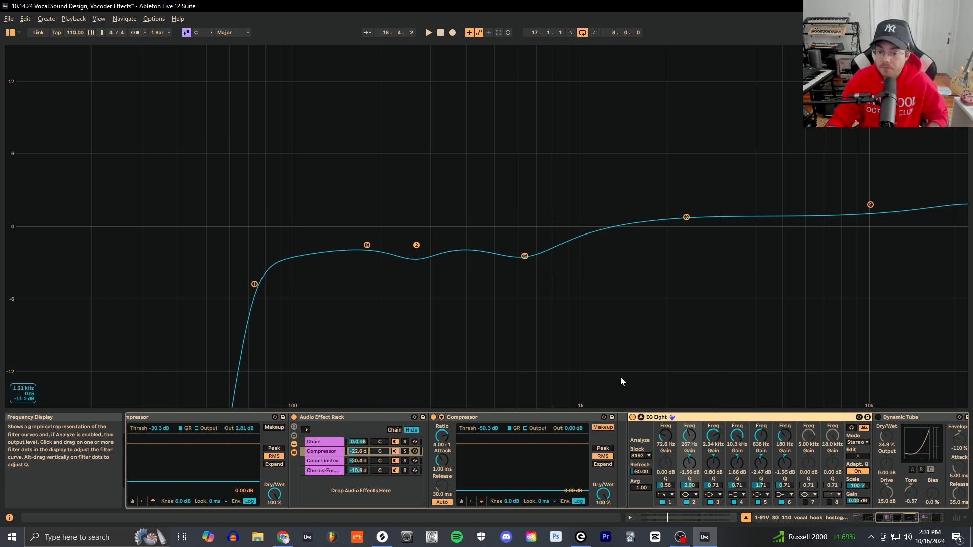
pyautogui.click(642, 418)
# Activate the Dynamic Tube and the final Audio Effect Rack, and select the rack's Vocal Hall chain.
pyautogui.moveTo(897, 518); pyautogui.dragTo(912, 517)
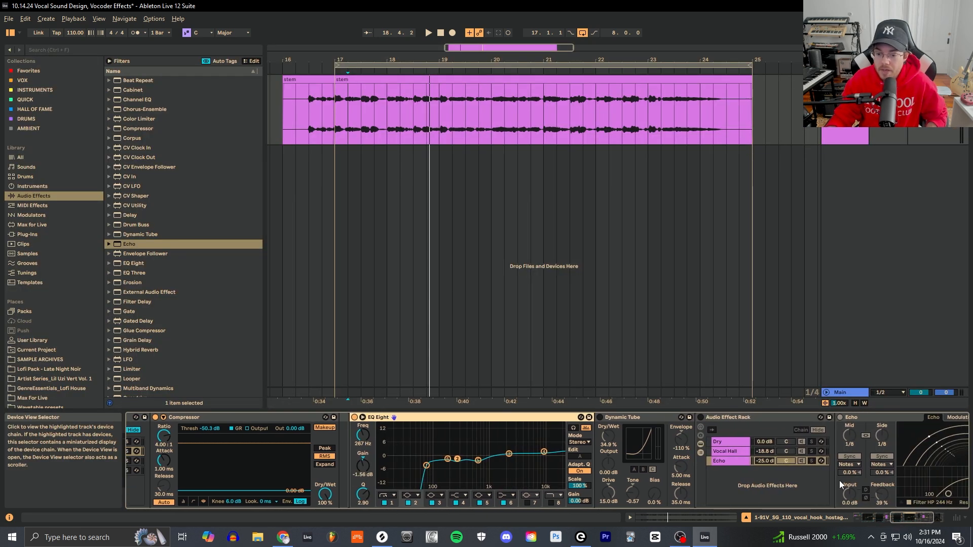
pyautogui.click(609, 432)
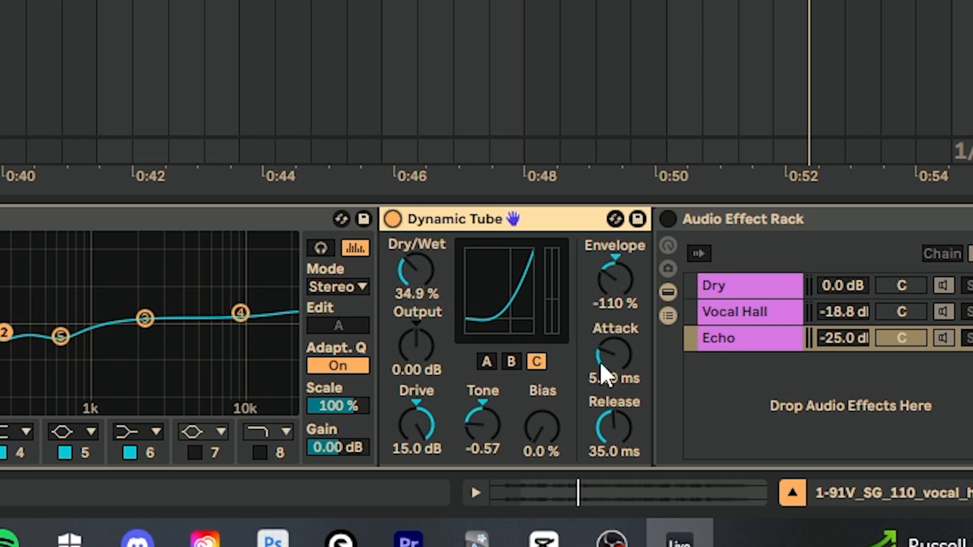
pyautogui.click(798, 223)
pyautogui.hscroll(3, 577, 309)
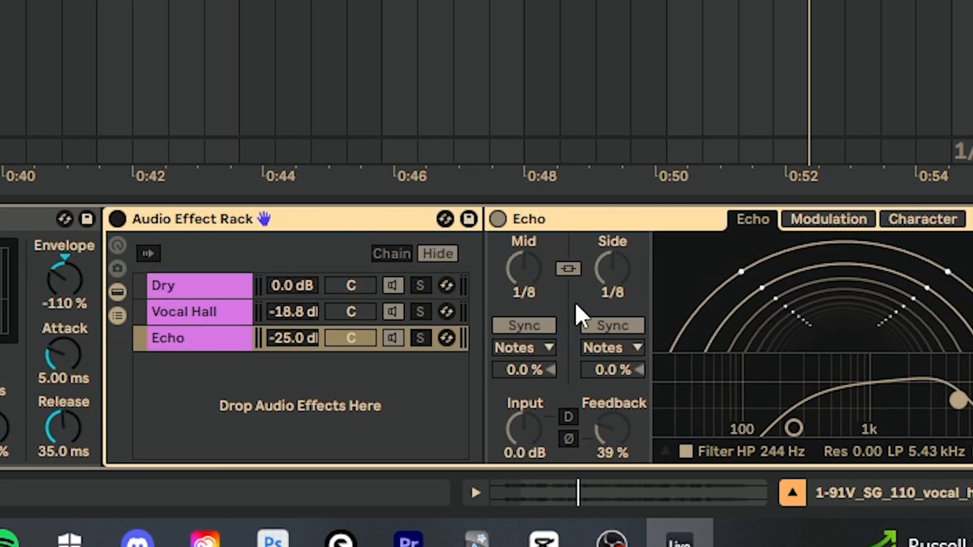
pyautogui.click(117, 219)
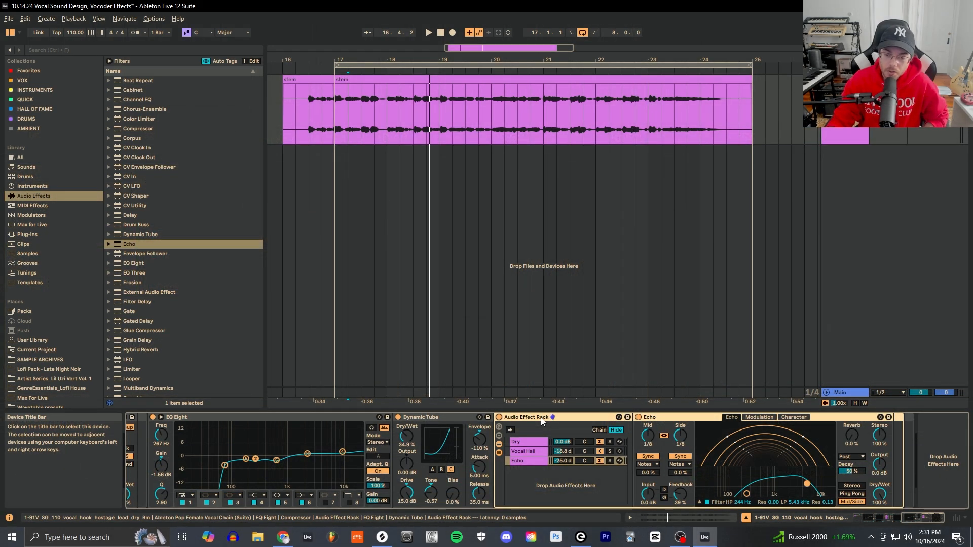
pyautogui.click(565, 455)
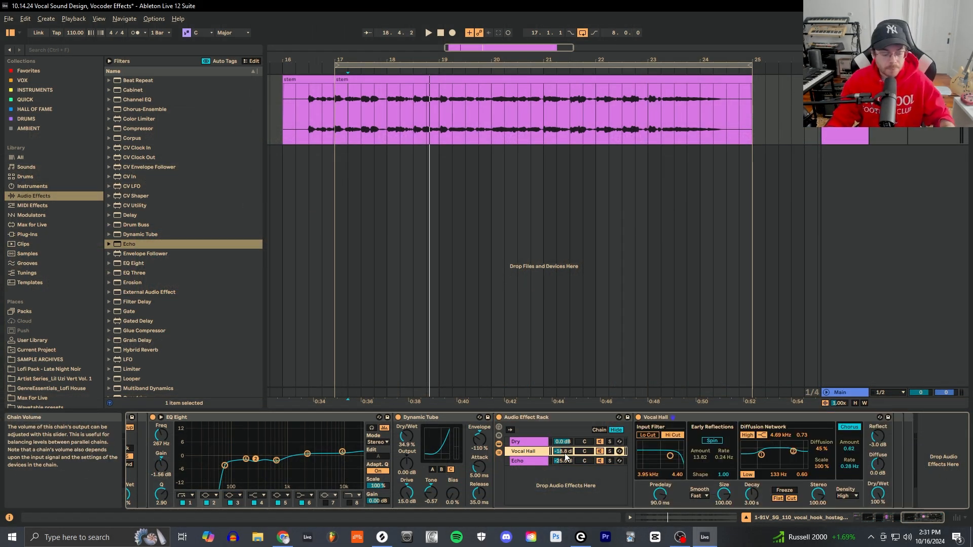
# Enlarge the vocal track, try an automation dip around bar 23, undo its breakpoints, and hide the automation.
pyautogui.click(839, 144)
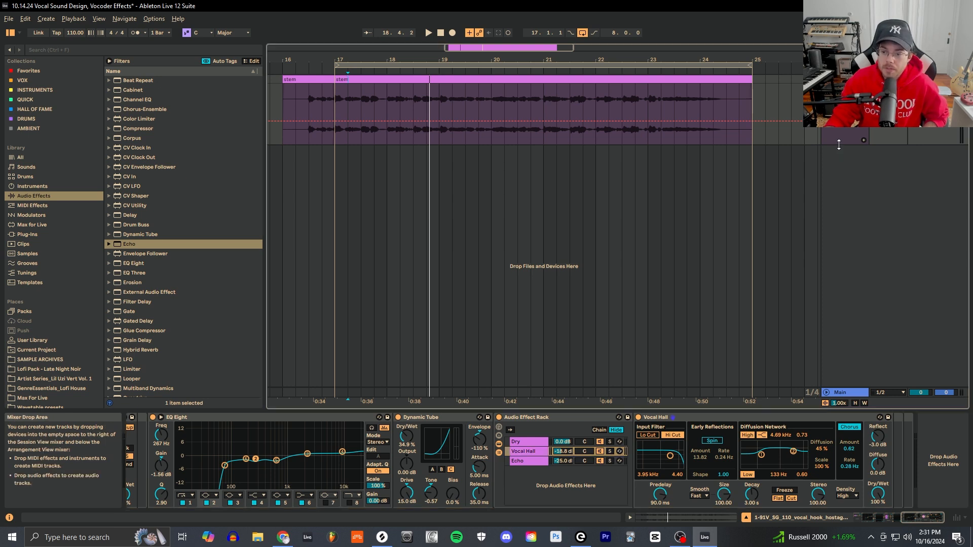
pyautogui.moveTo(839, 144); pyautogui.dragTo(839, 221)
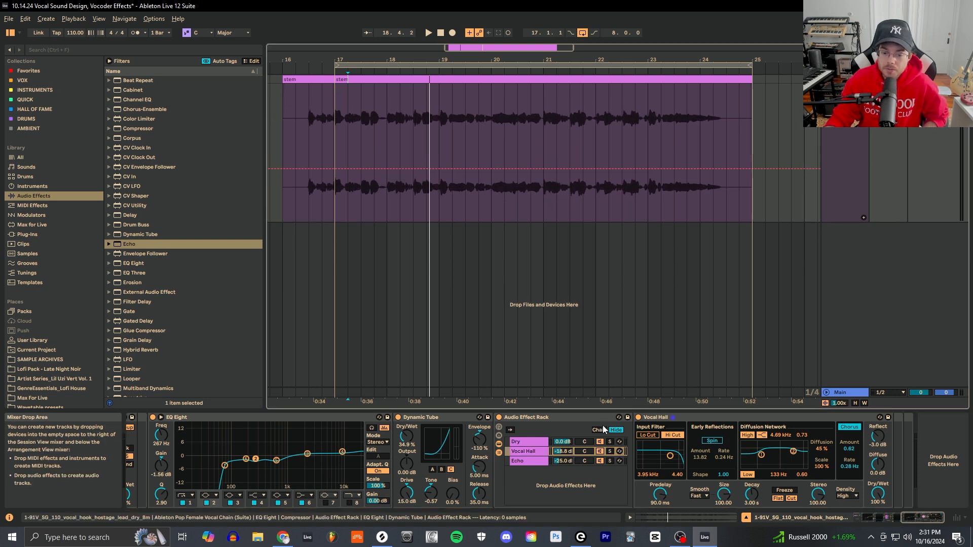
pyautogui.click(615, 169)
pyautogui.click(643, 168)
pyautogui.moveTo(643, 168); pyautogui.dragTo(687, 176)
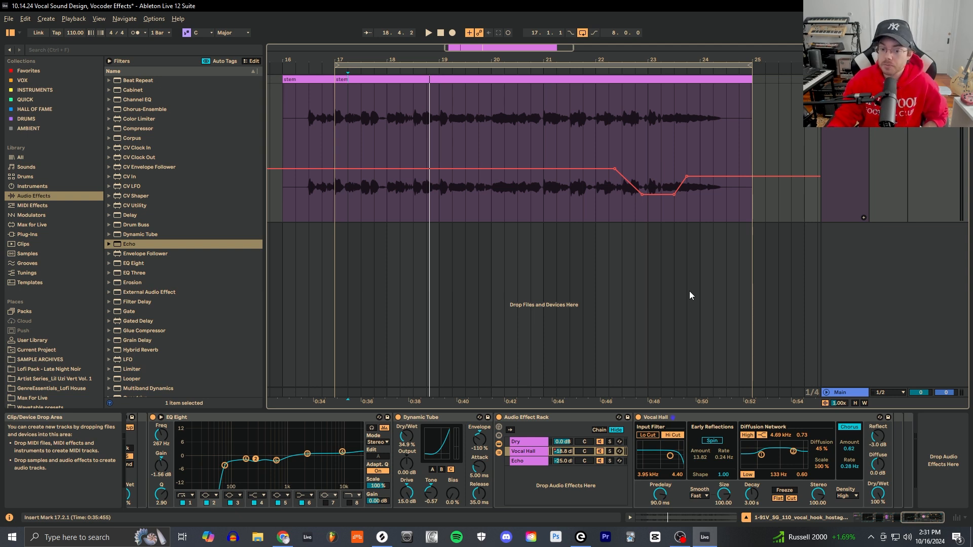
pyautogui.hotkey('ctrl', 'z')
pyautogui.hotkey('ctrl', 'z')
pyautogui.hotkey('ctrl', 'z')
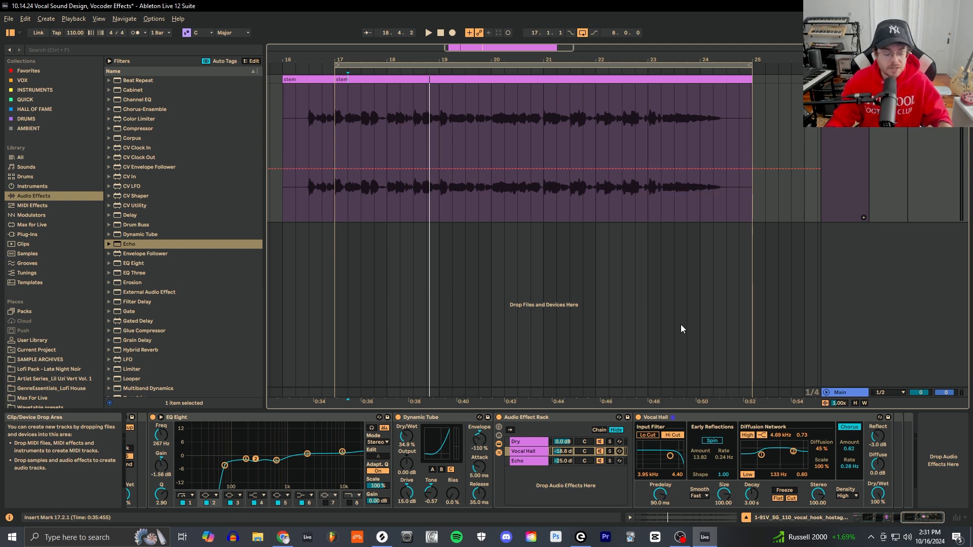
pyautogui.press('a')
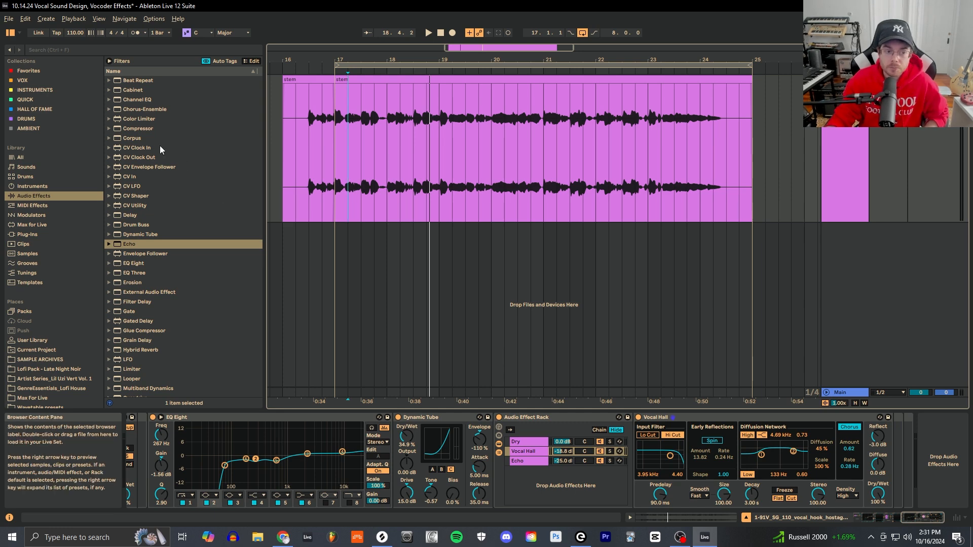
# Add a Compressor from the audio effects after the Vocal Hall device in the rack's Vocal Hall chain.
pyautogui.click(147, 130)
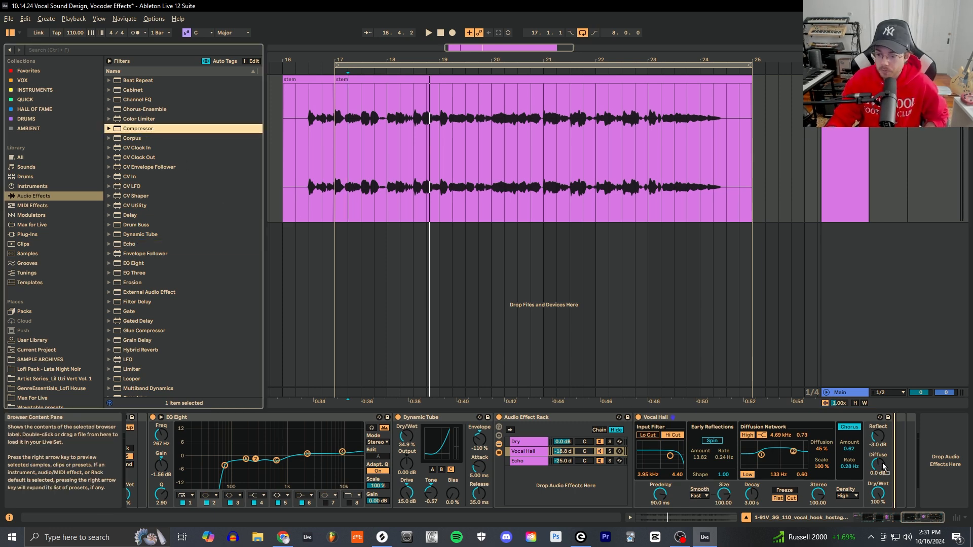
pyautogui.press('Return')
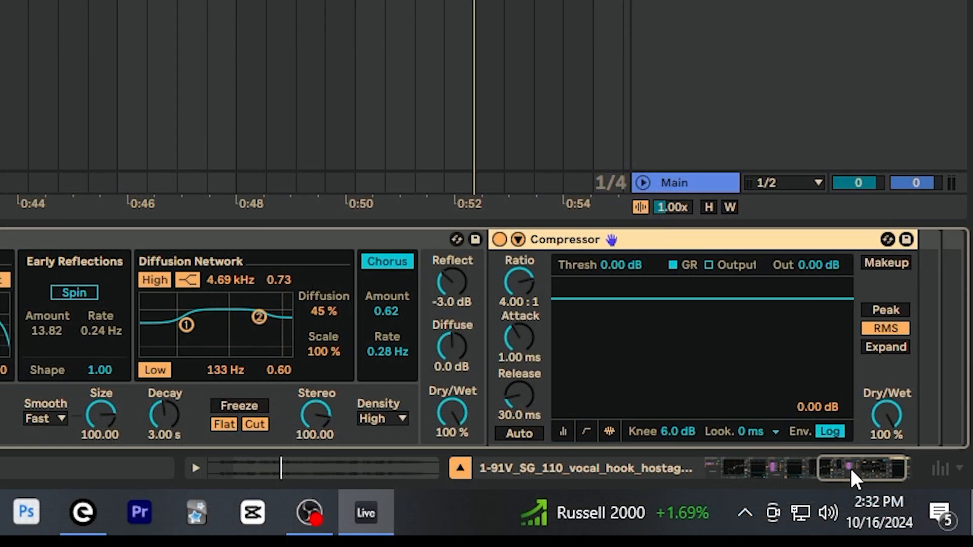
pyautogui.moveTo(850, 467); pyautogui.dragTo(854, 466)
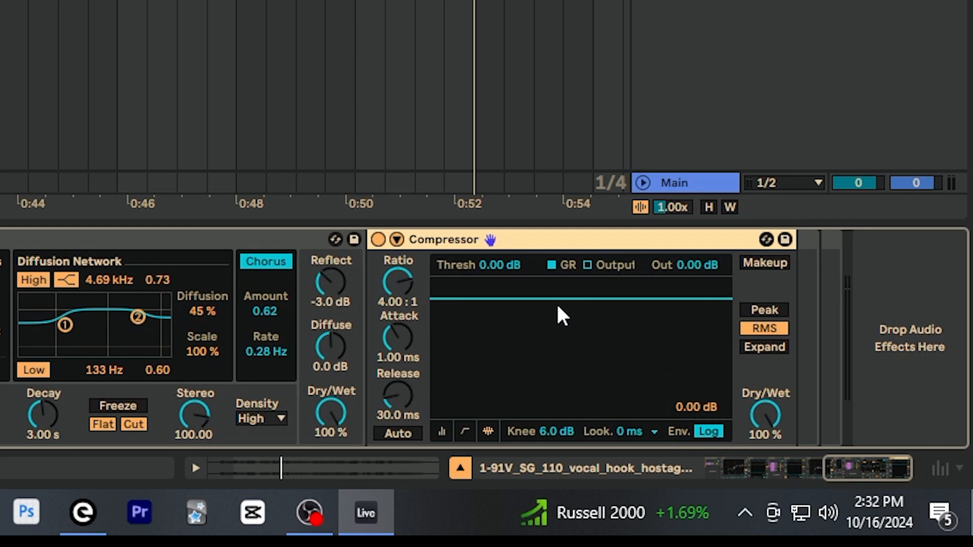
# Enable sidechain on the Compressor after Vocal Hall, choose the vocal track as its Pre FX source, and lower the threshold to -27.8 dB.
pyautogui.click(396, 240)
pyautogui.click(430, 265)
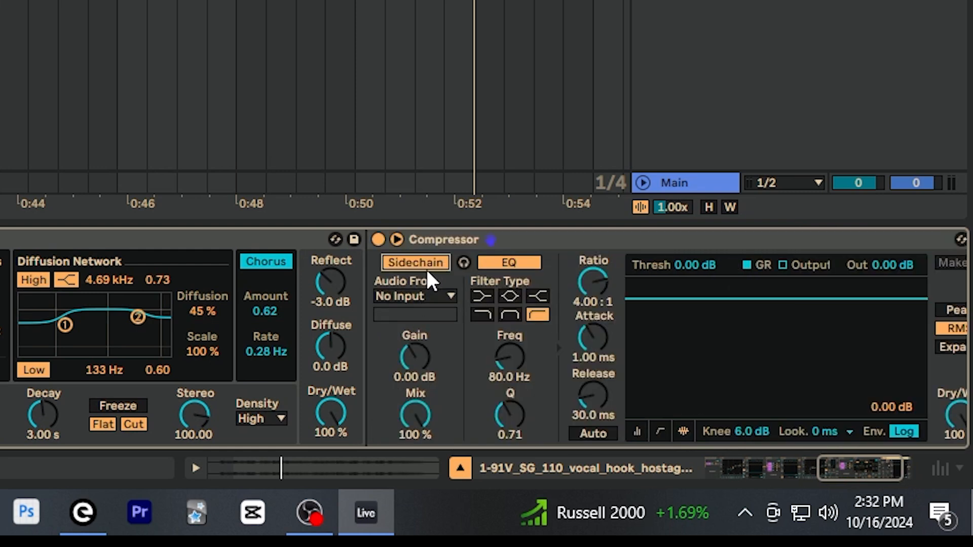
pyautogui.click(428, 298)
pyautogui.click(430, 312)
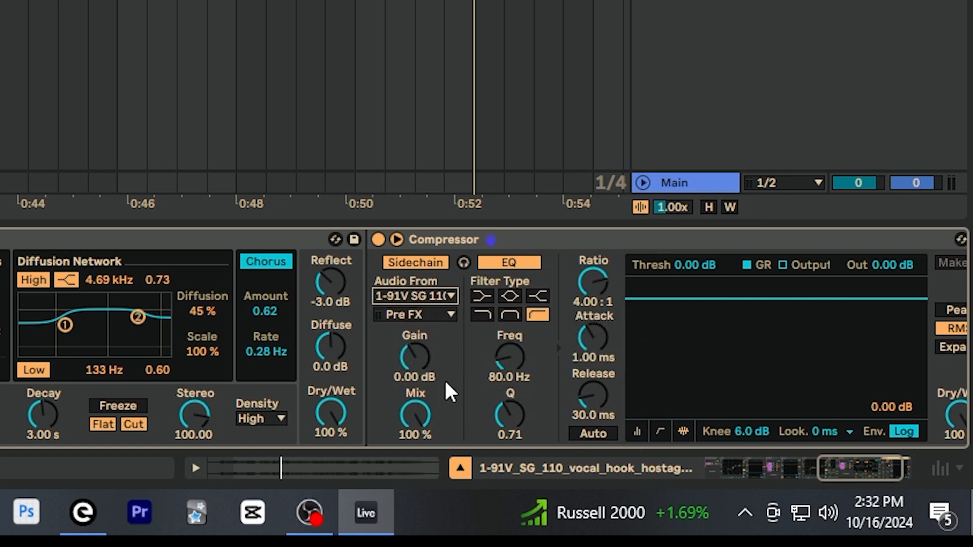
pyautogui.moveTo(736, 299); pyautogui.dragTo(737, 379)
pyautogui.moveTo(647, 379); pyautogui.dragTo(647, 384)
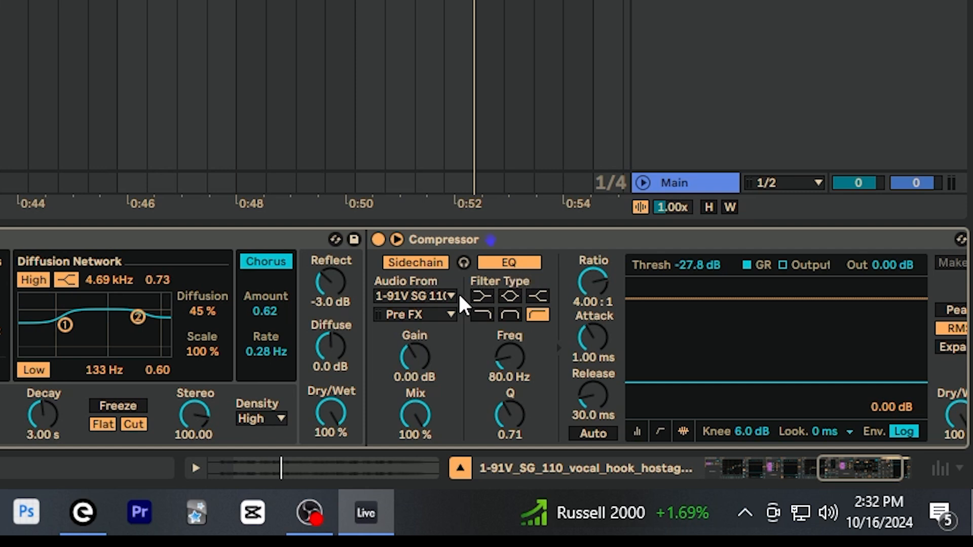
# View the Compressor's available sidechain sources, and try the Compressor after the Echo device in the rack's Echo chain.
pyautogui.click(437, 295)
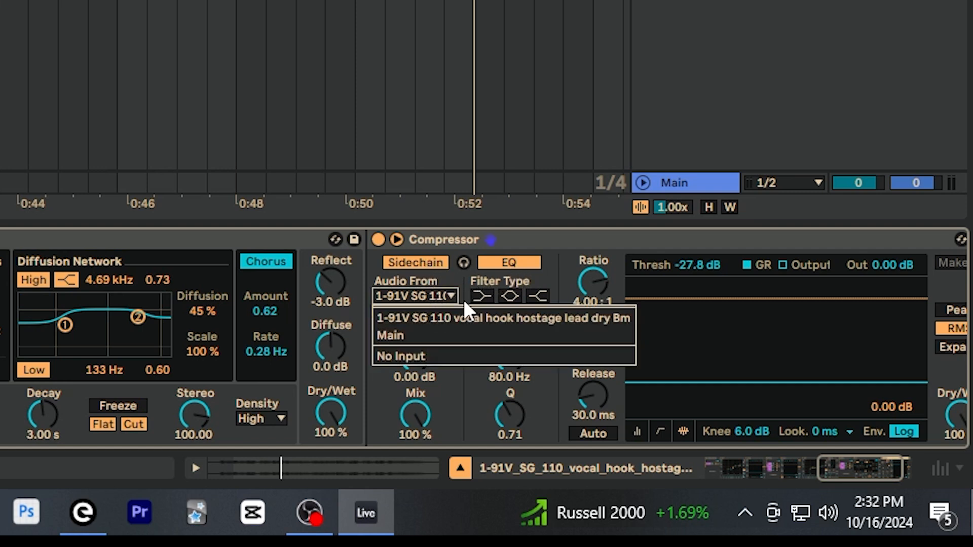
pyautogui.click(528, 234)
pyautogui.click(502, 242)
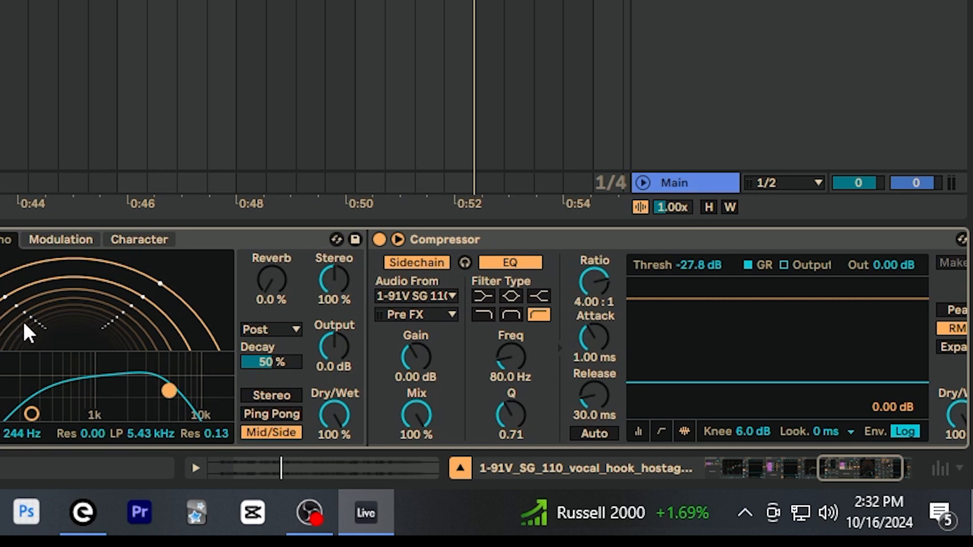
# Delete the sidechained Compressor from both the Echo and Vocal Hall chains.
pyautogui.click(439, 243)
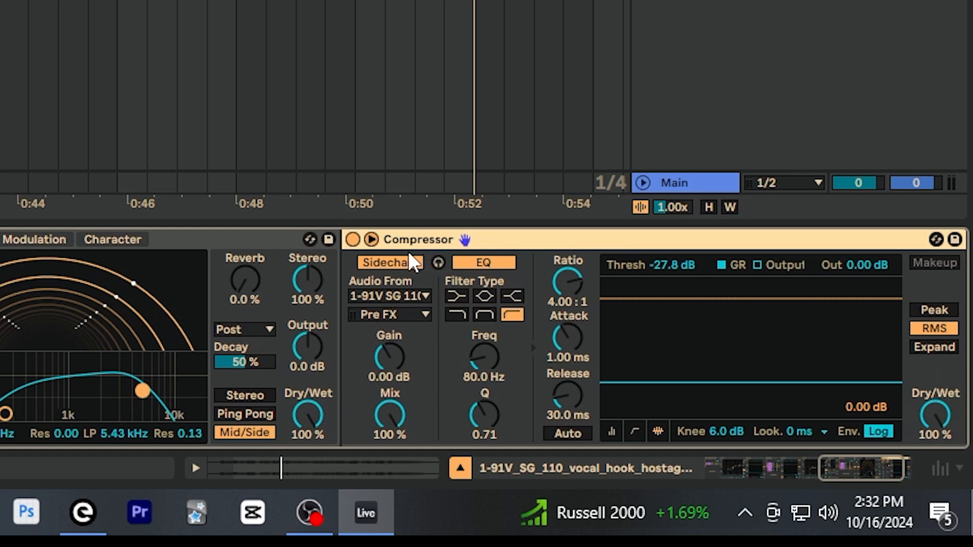
pyautogui.press('Delete')
pyautogui.hotkey('ctrl', 'z')
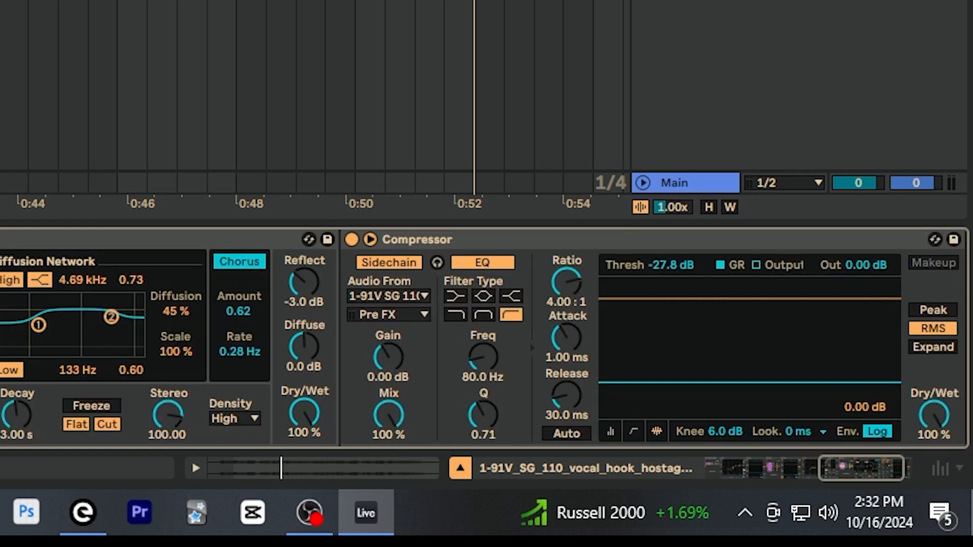
pyautogui.click(430, 239)
pyautogui.press('Delete')
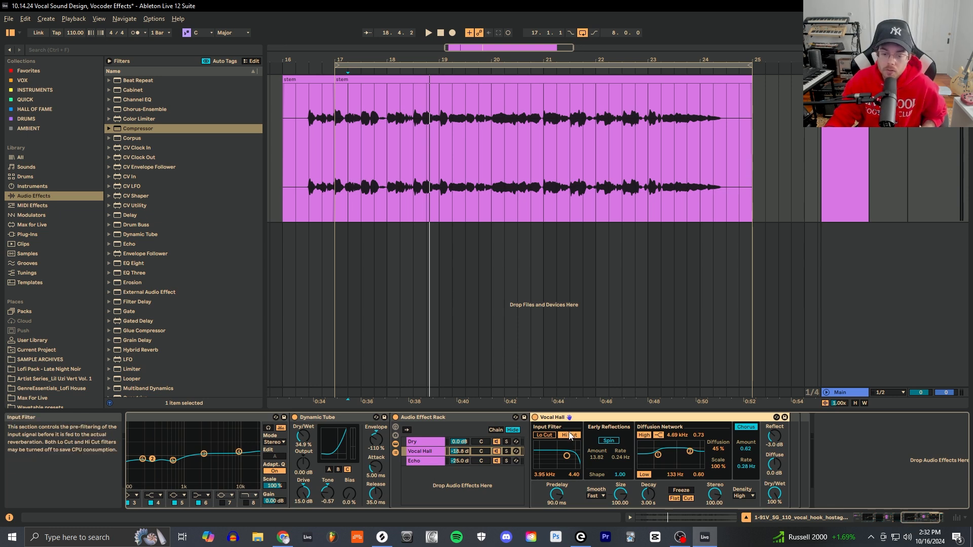
# Select the rack's Echo chain, try the Echo device in Stereo mode, and return it to Mid/Side.
pyautogui.click(457, 460)
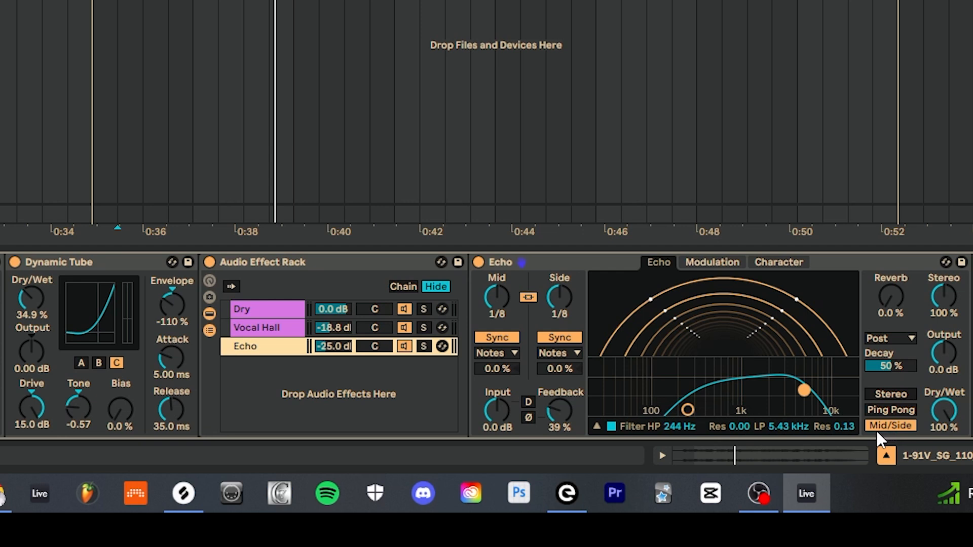
pyautogui.click(891, 394)
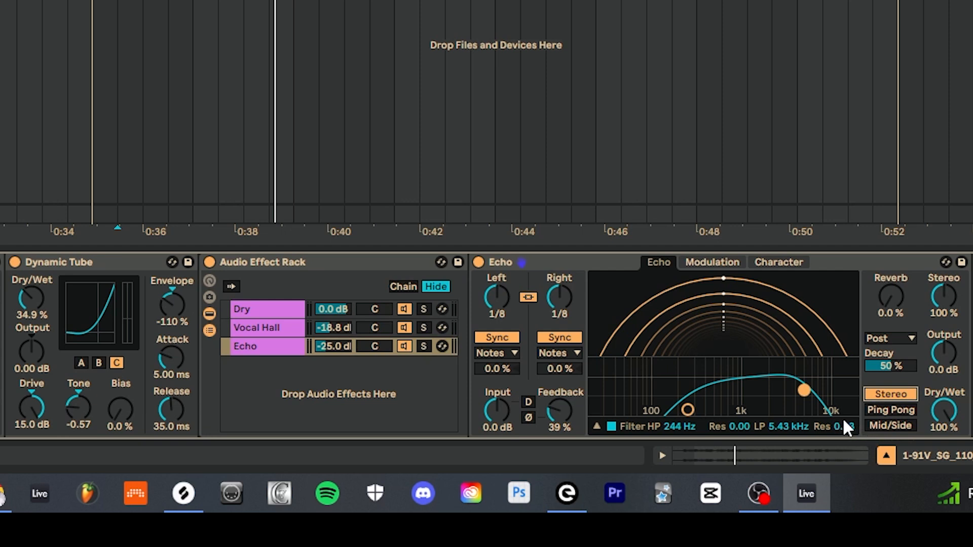
pyautogui.click(869, 427)
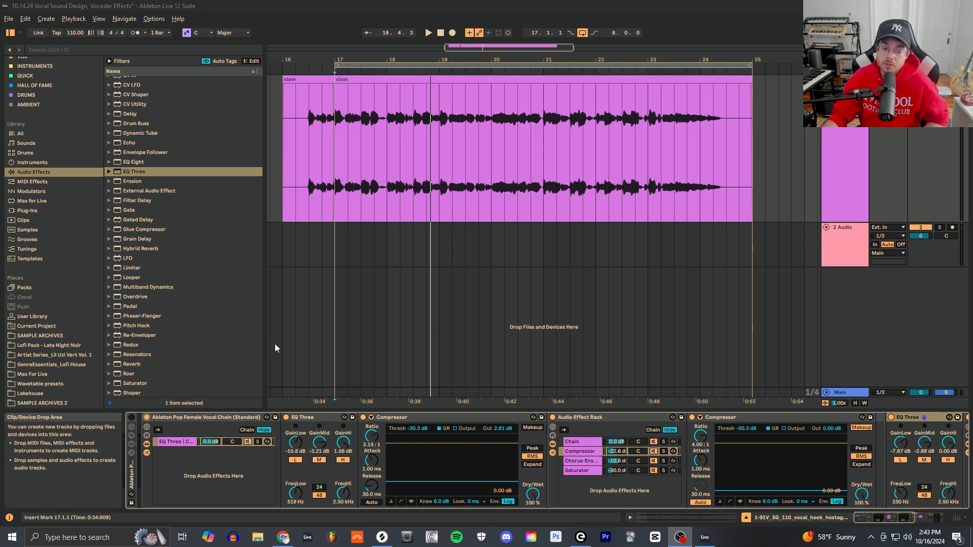
# Review the Standard vocal chain from its first EQ Three to the last rack, viewing that rack's Delay chain.
pyautogui.click(313, 418)
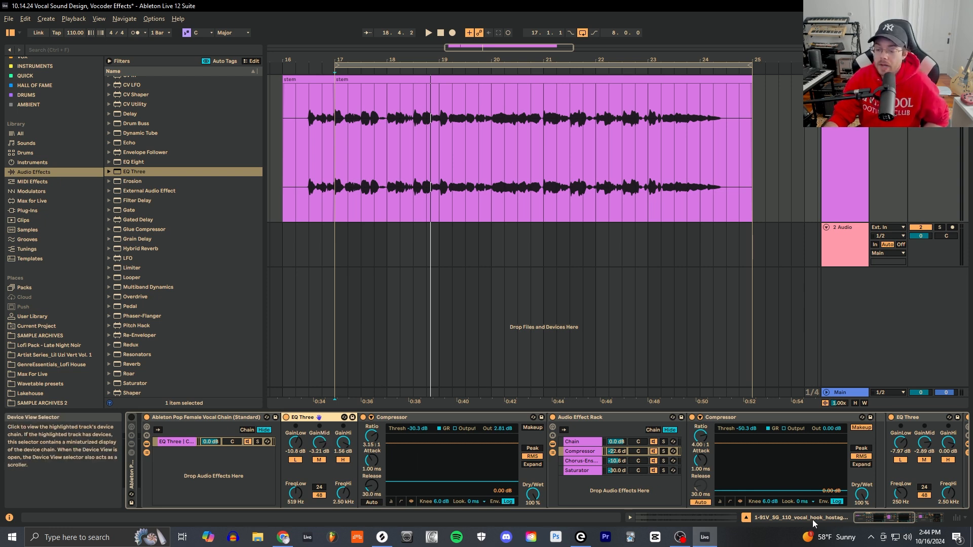
pyautogui.click(869, 517)
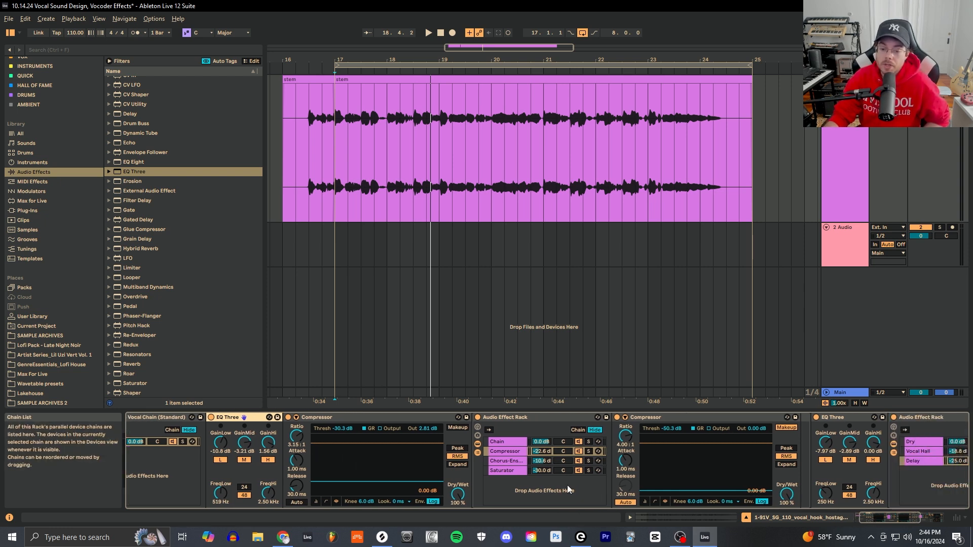
pyautogui.moveTo(898, 517)
pyautogui.mouseDown()
pyautogui.moveTo(913, 517)
pyautogui.moveTo(898, 527)
pyautogui.mouseUp()
pyautogui.click(724, 460)
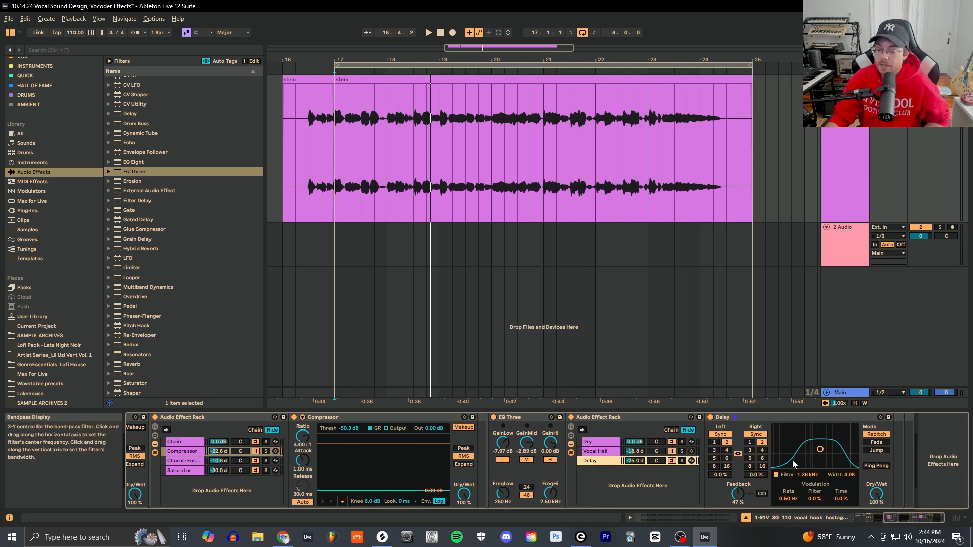
pyautogui.moveTo(902, 516); pyautogui.dragTo(894, 517)
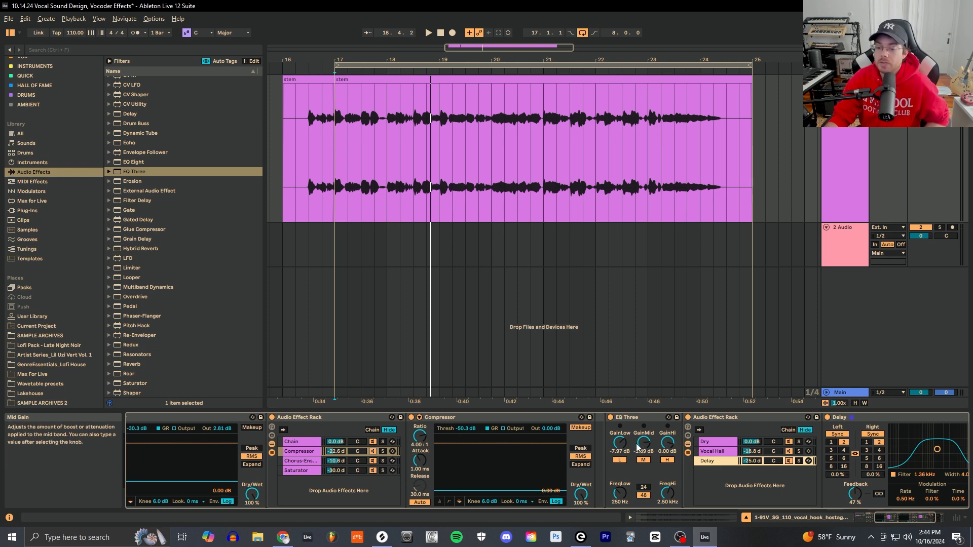
pyautogui.click(911, 518)
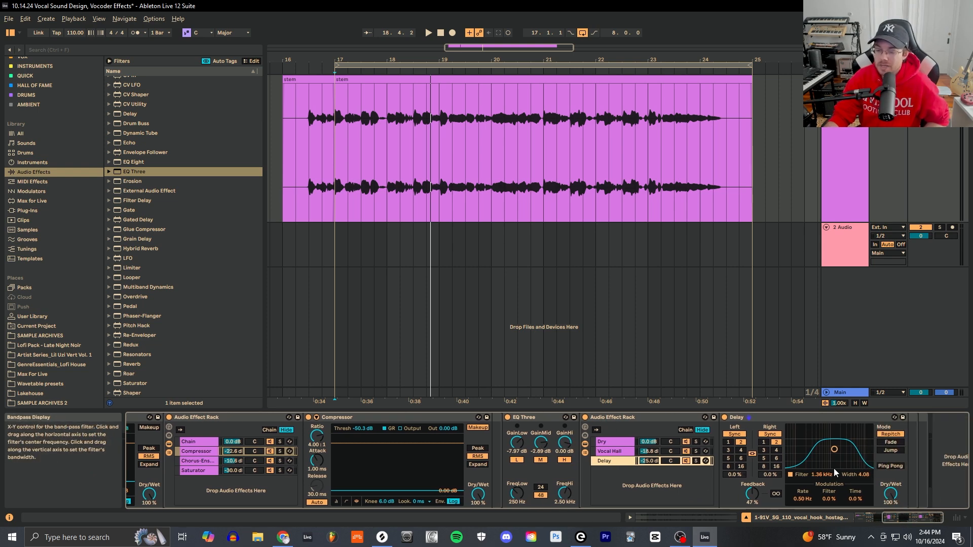
pyautogui.moveTo(892, 521); pyautogui.dragTo(840, 522)
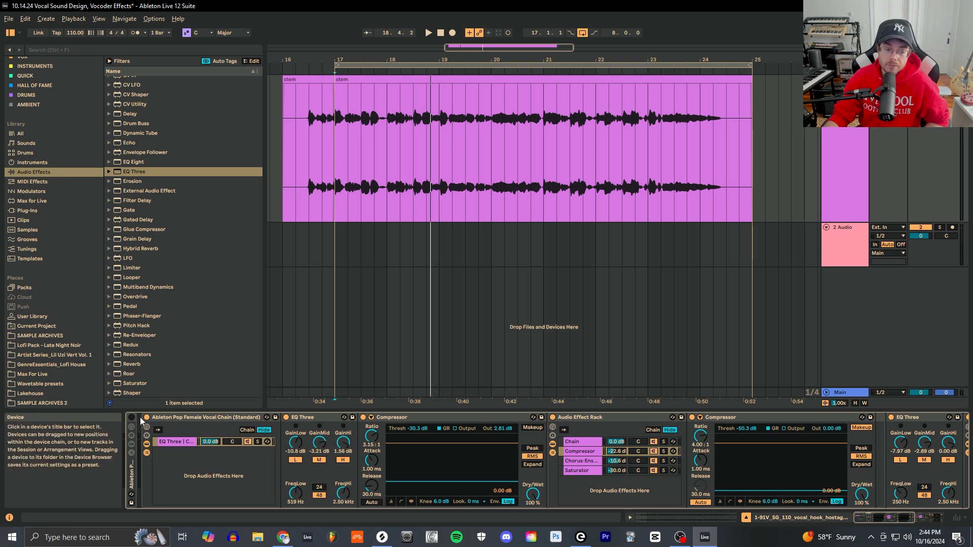
# Play the vocal from bar 17 with the Standard vocal chain rack bypassed and again with it active, to compare the sound.
pyautogui.click(336, 213)
pyautogui.click(335, 213)
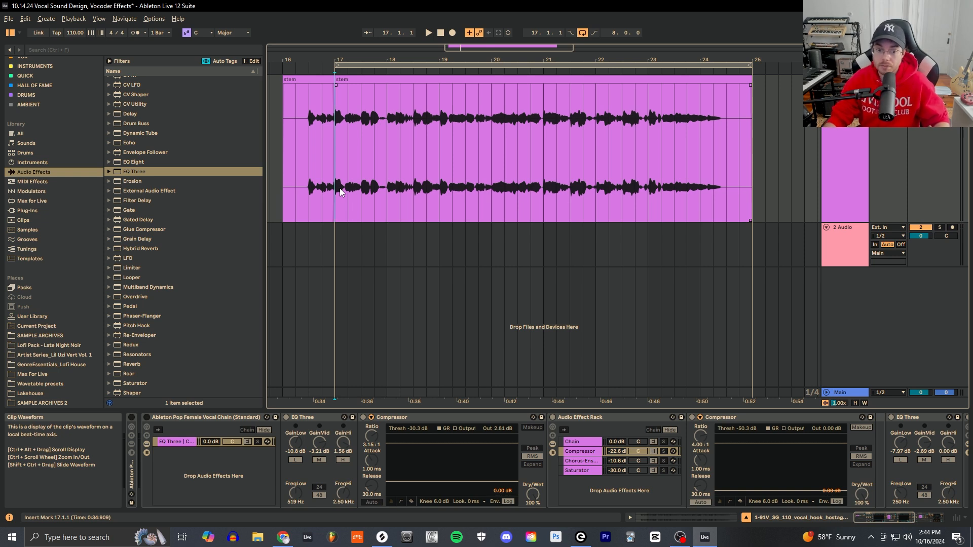
pyautogui.press('space')
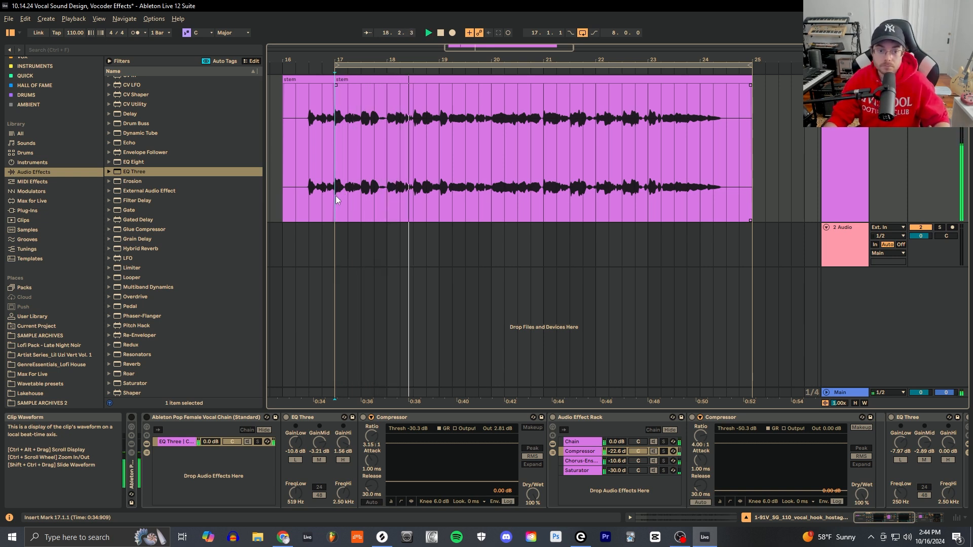
pyautogui.click(147, 417)
pyautogui.press('space')
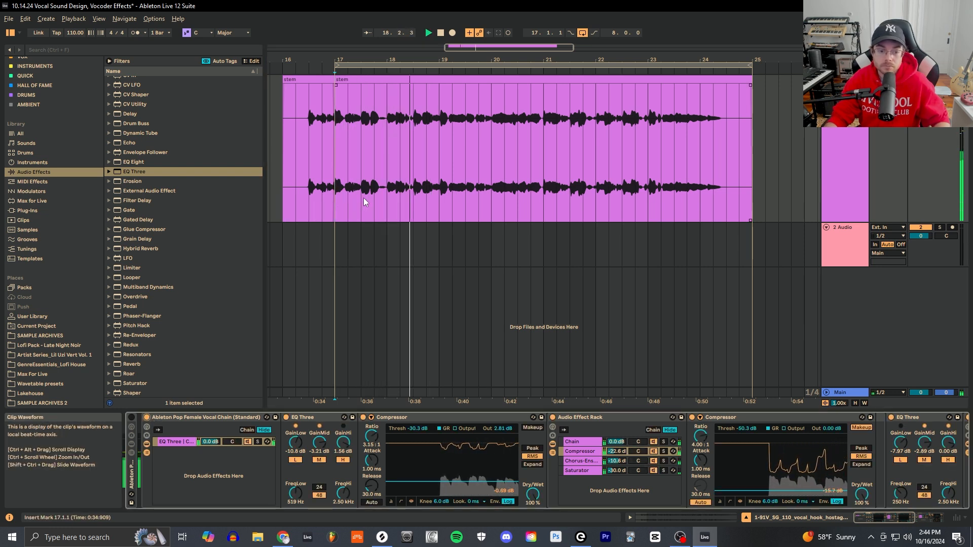
pyautogui.press('space')
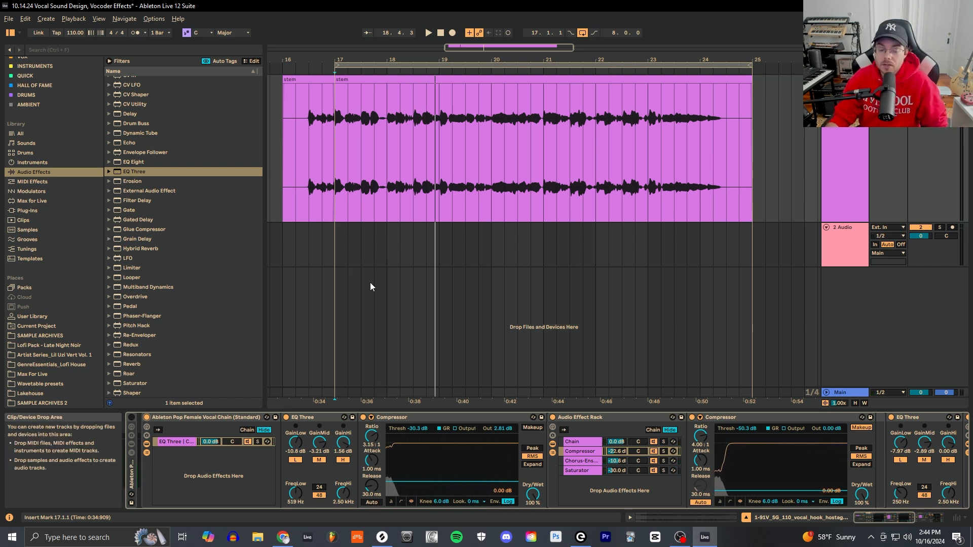
# Select the first EQ Three, look over the Standard chain's remaining devices up to the Delay, and return to the chain's start.
pyautogui.click(299, 418)
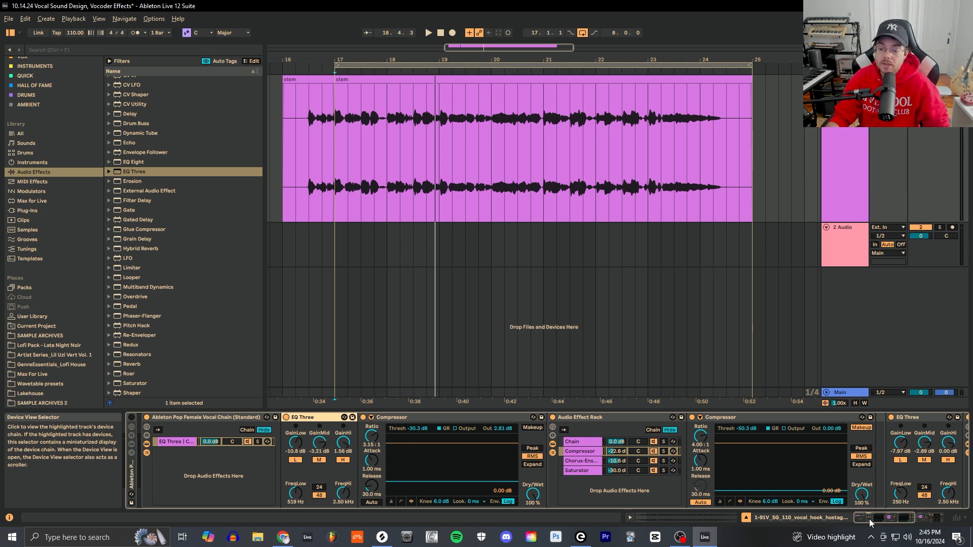
pyautogui.moveTo(869, 519); pyautogui.dragTo(899, 523)
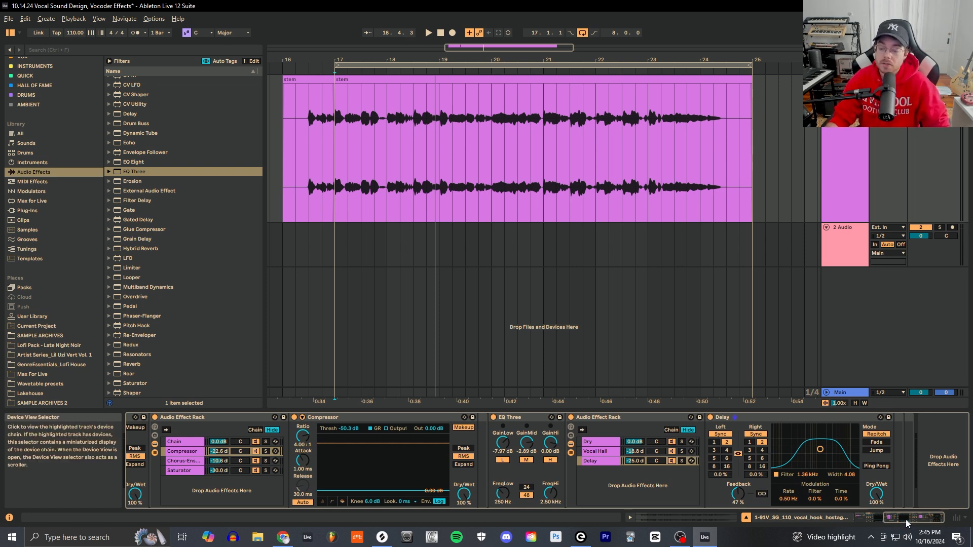
pyautogui.moveTo(905, 519); pyautogui.dragTo(871, 522)
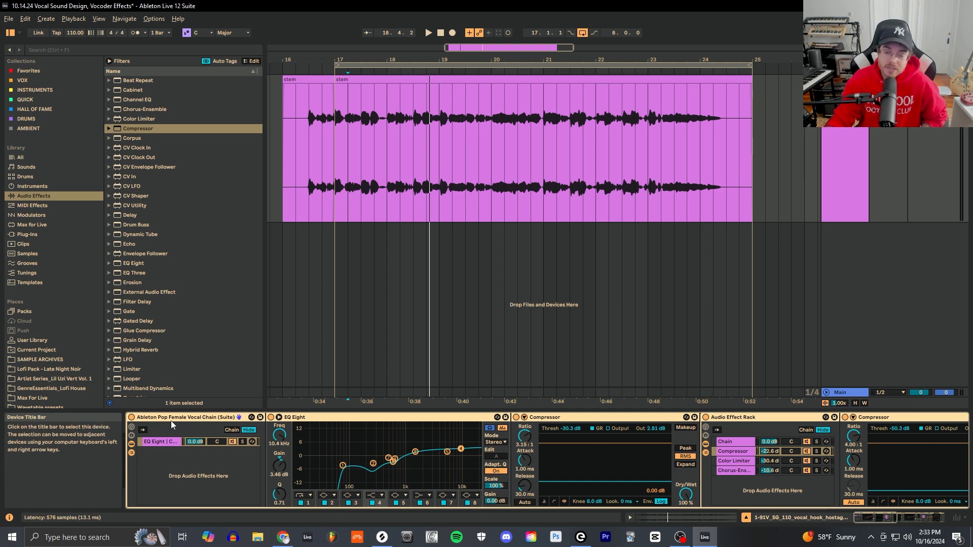
# Examine the curve and band settings of the Suite vocal chain's first EQ Eight in its expanded and compact views.
pyautogui.click(278, 418)
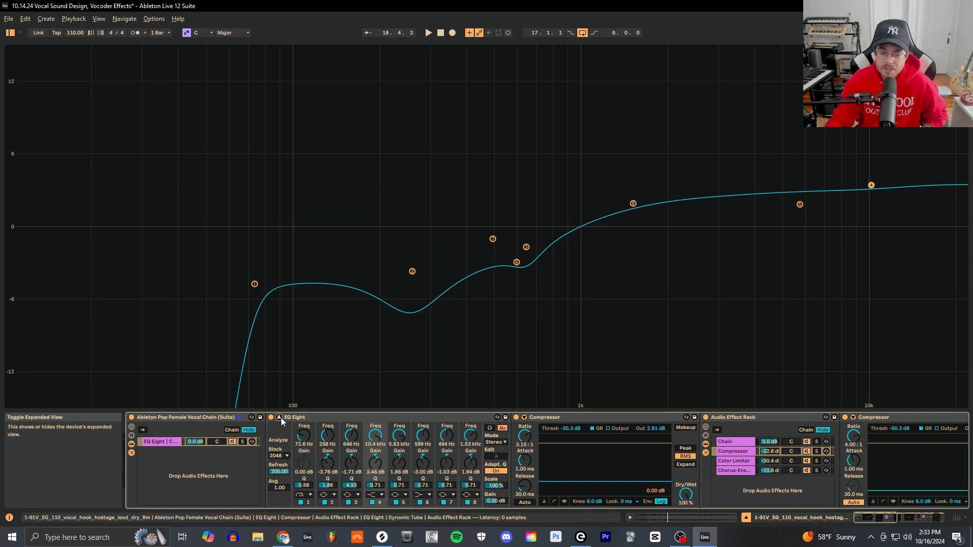
pyautogui.click(280, 417)
pyautogui.click(279, 417)
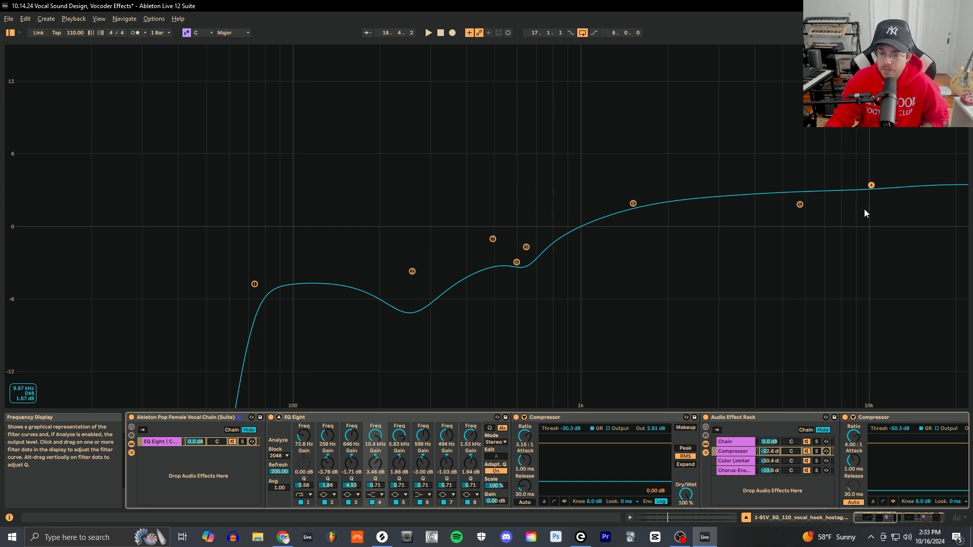
pyautogui.click(278, 418)
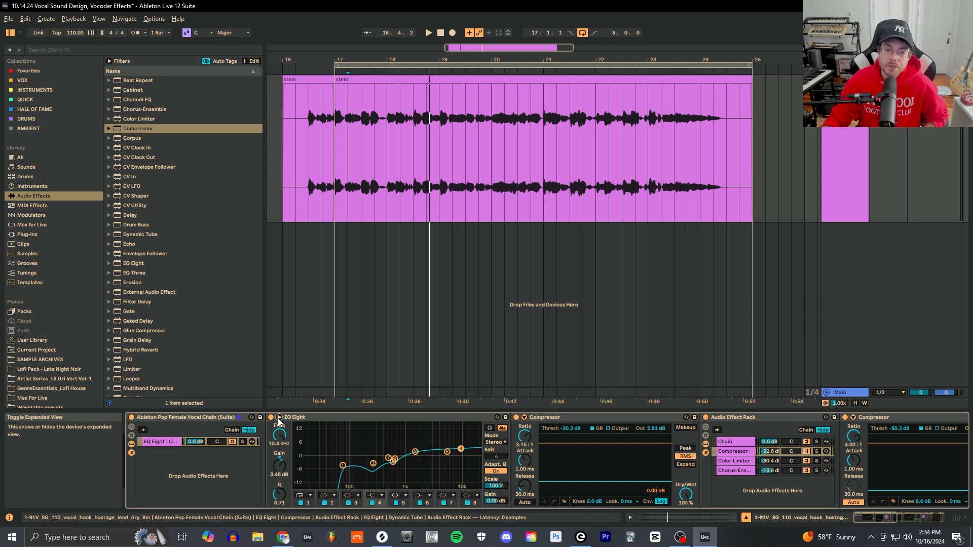
pyautogui.click(279, 419)
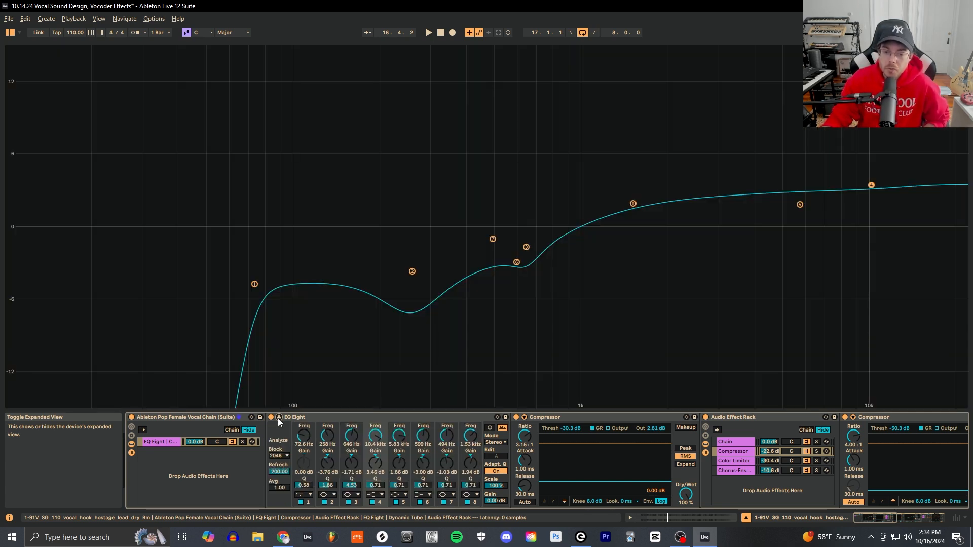
pyautogui.click(279, 419)
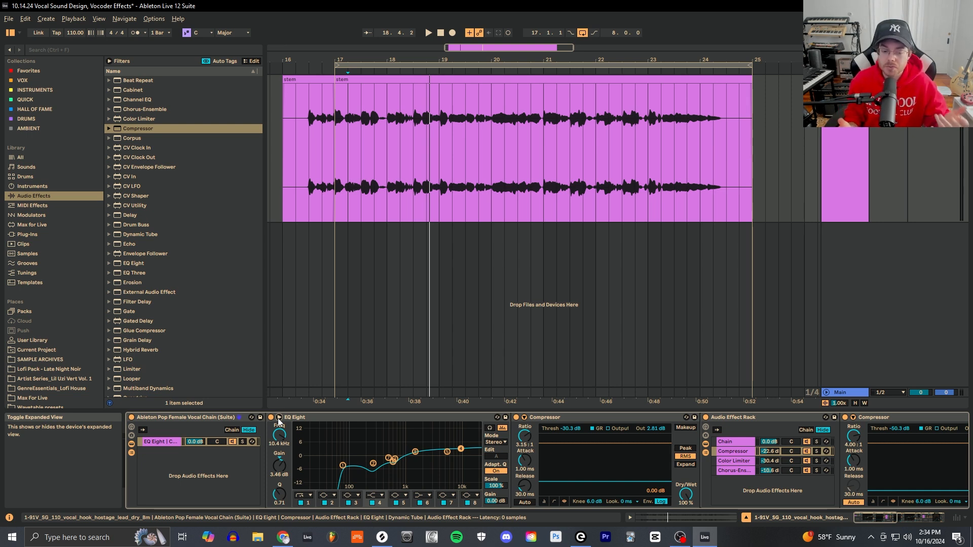
pyautogui.click(279, 417)
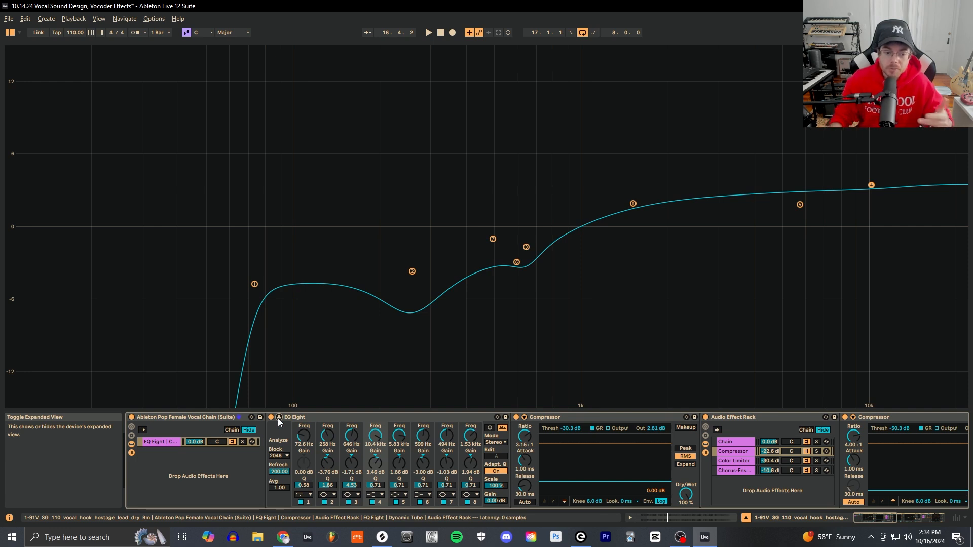
pyautogui.click(279, 417)
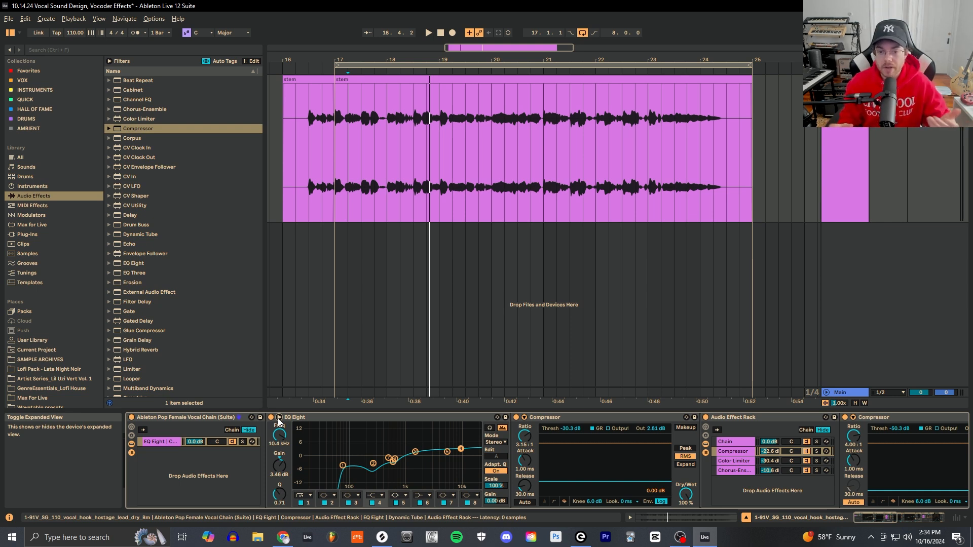
pyautogui.click(279, 418)
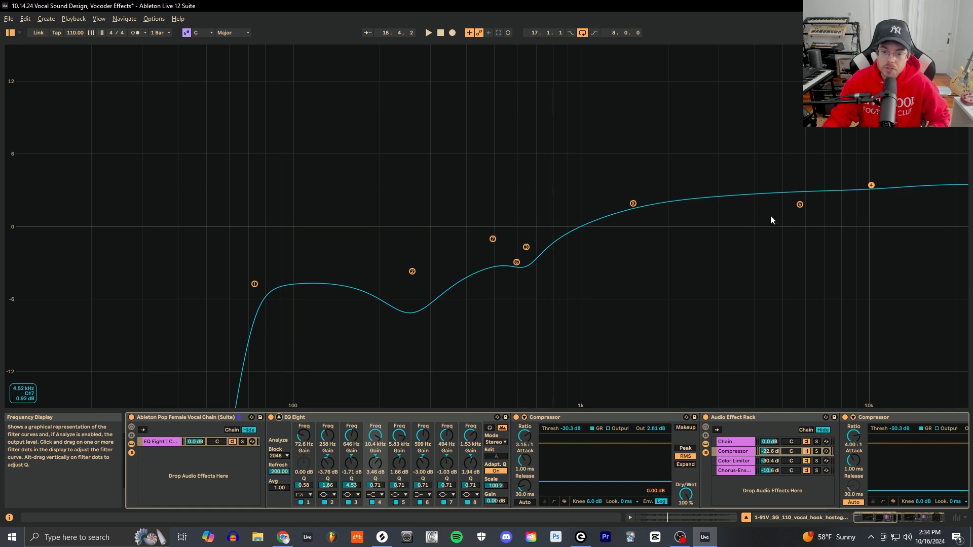
pyautogui.click(279, 418)
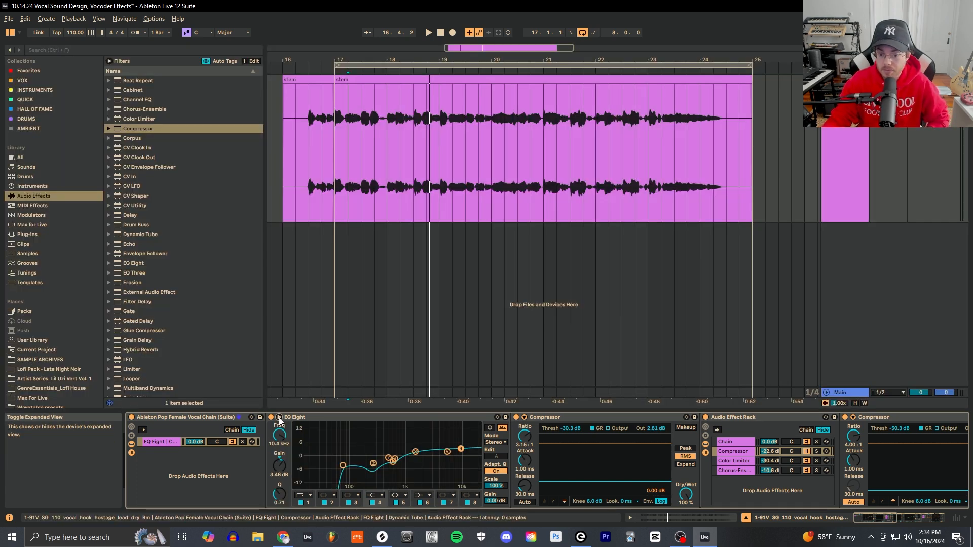